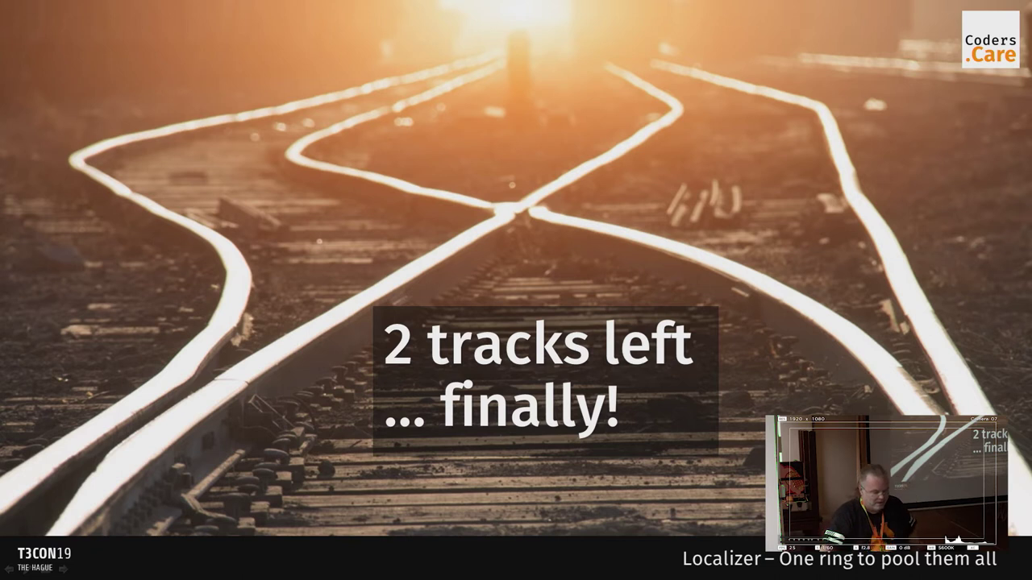
key(Right)
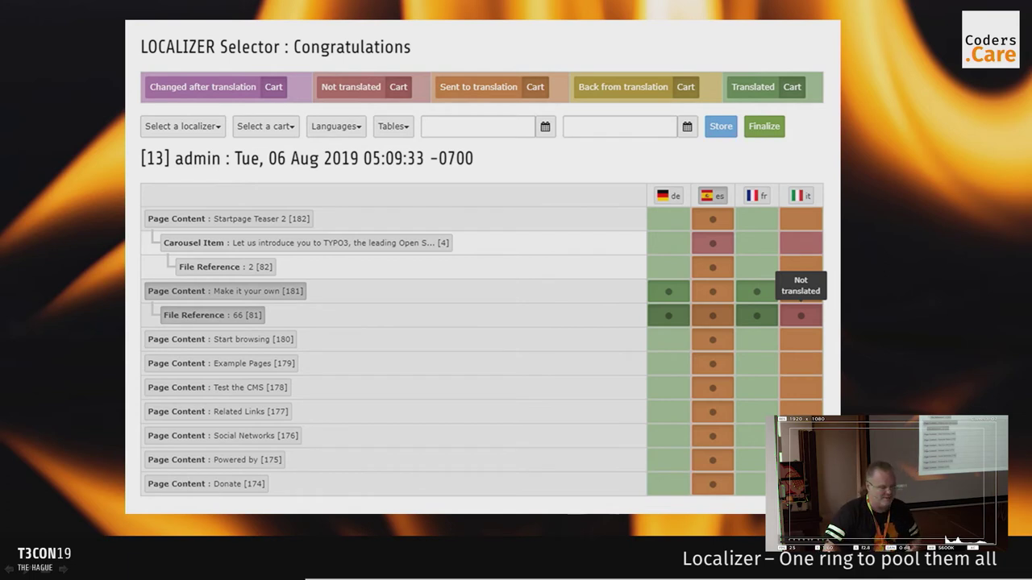
Step: Switch to the TYPO3 backend in Chrome, enlarge the page and review the Localizer settings' L10nmgr configurations and source and target languages
key(alt+Tab)
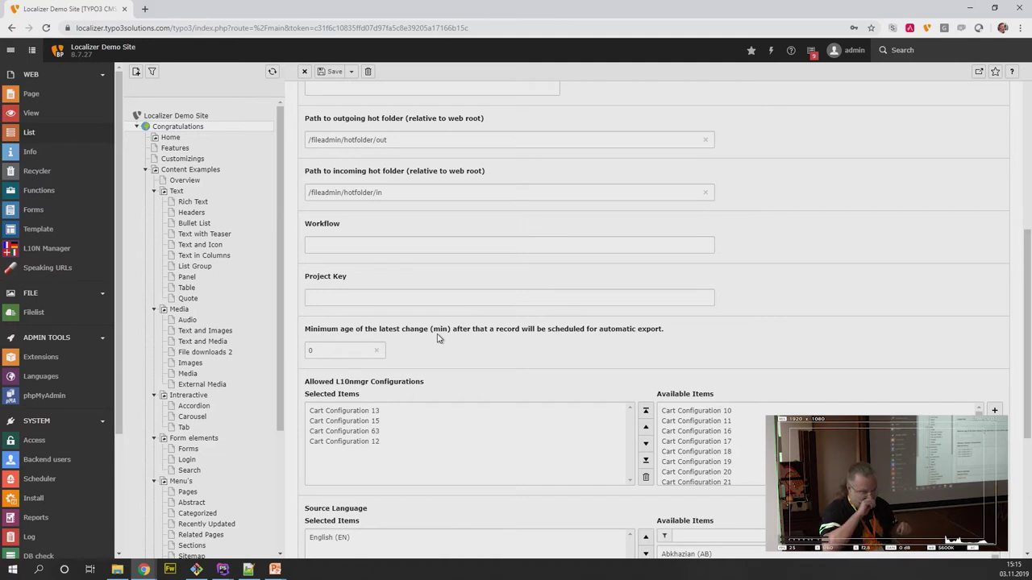
key(ctrl+plus)
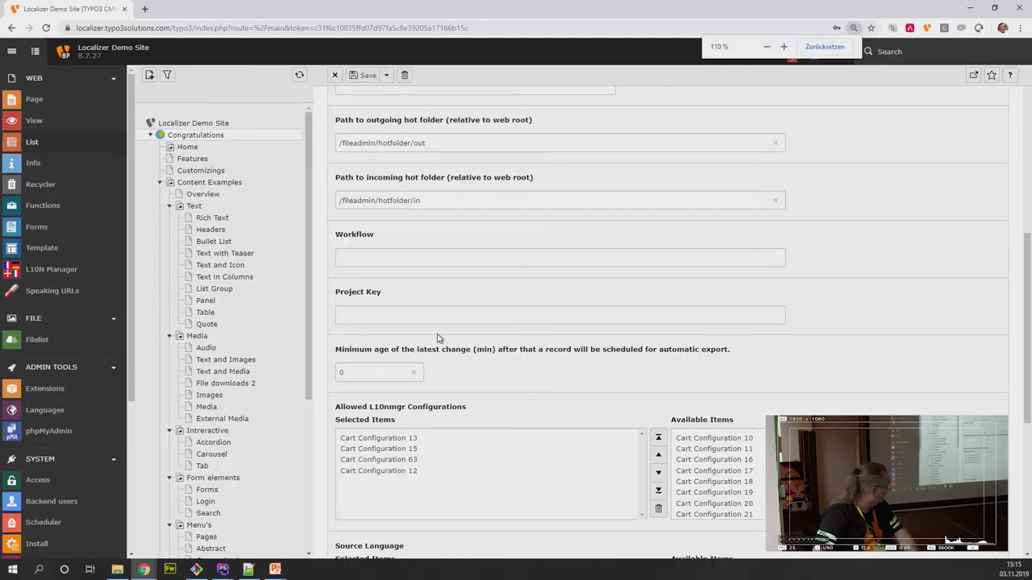
key(ctrl+plus)
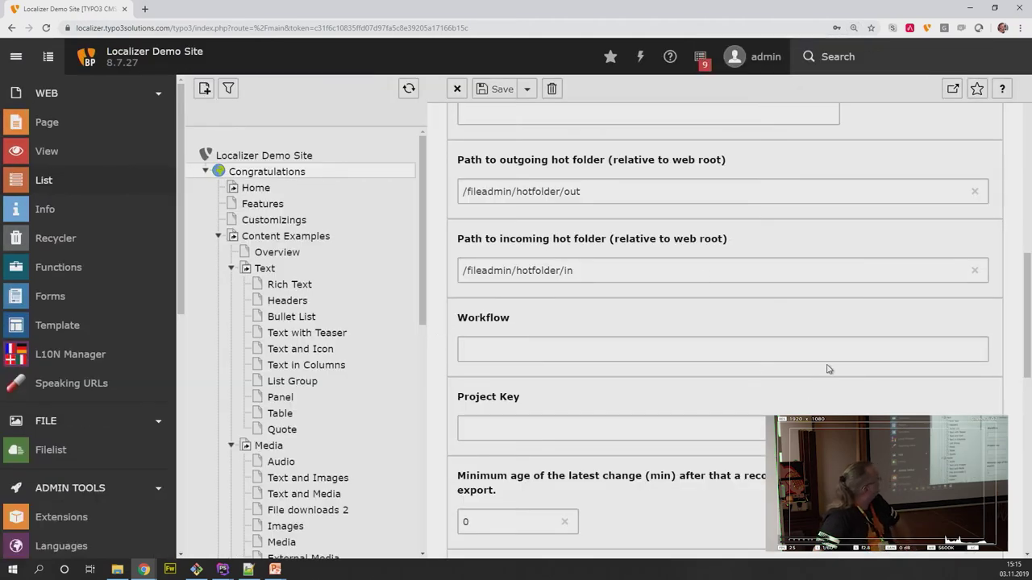
scroll(828, 369, down, 5)
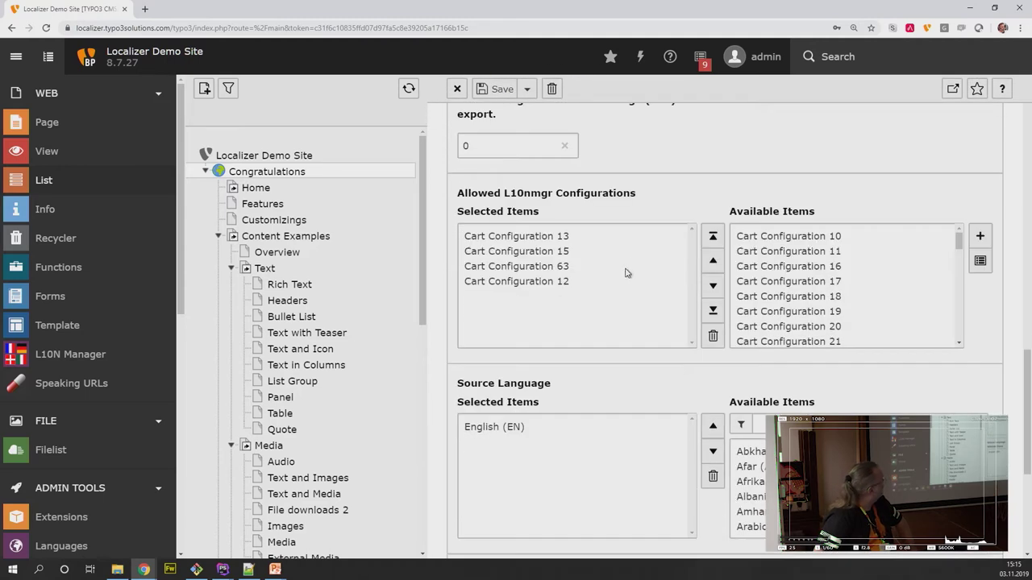
scroll(627, 274, up, 1)
scroll(596, 331, down, 3)
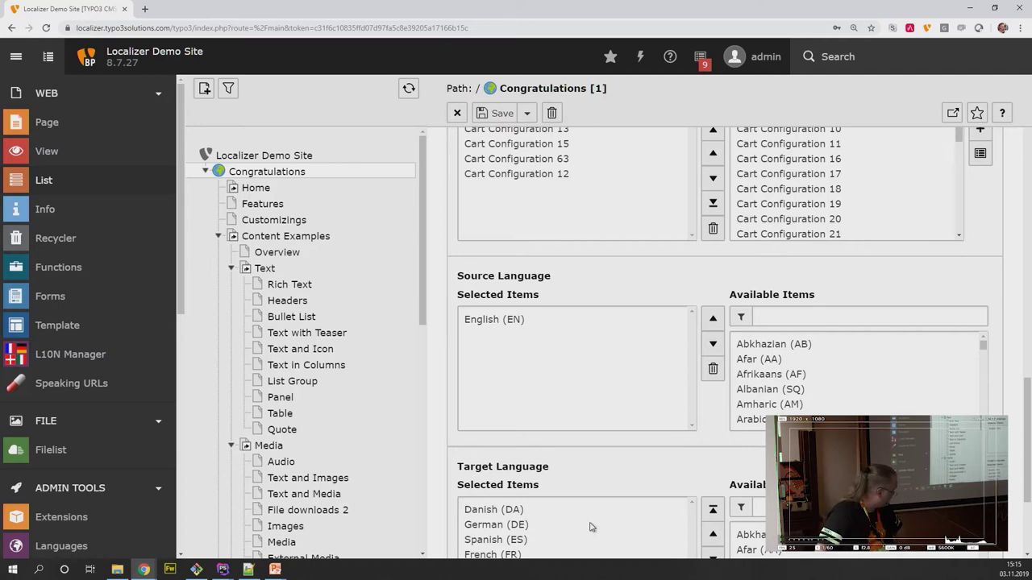
scroll(592, 419, down, 2)
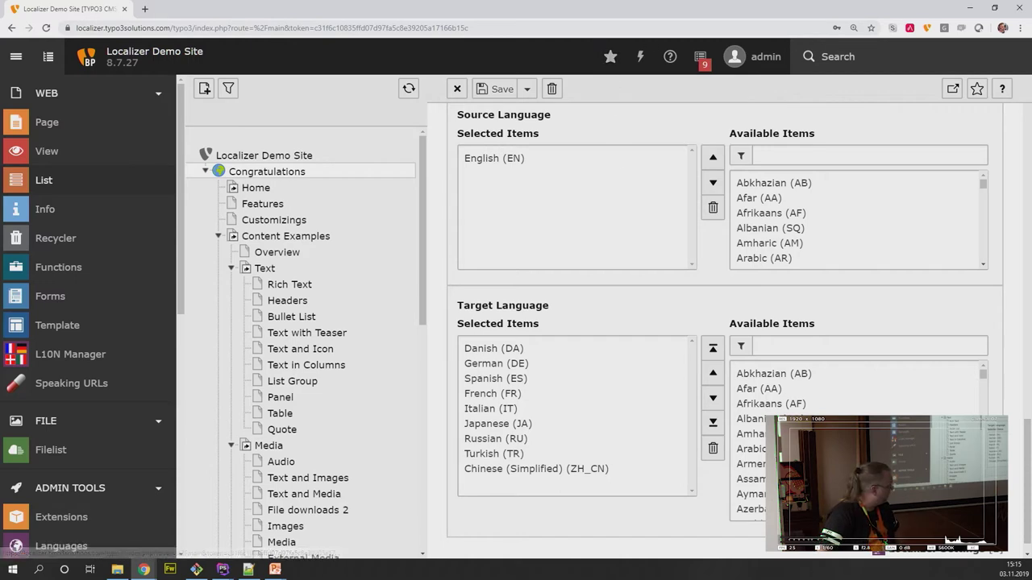
scroll(726, 338, up, 8)
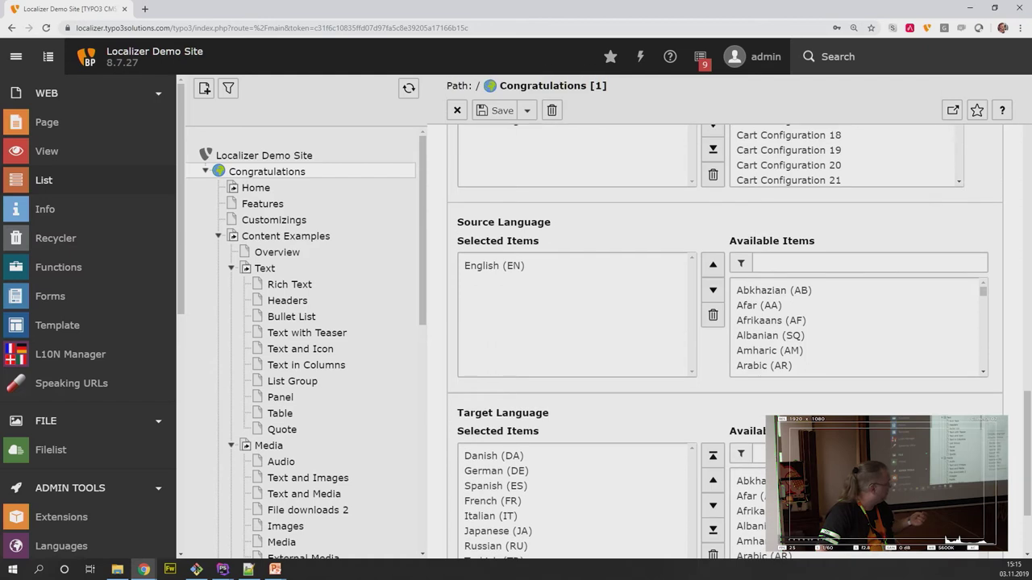
scroll(579, 392, up, 6)
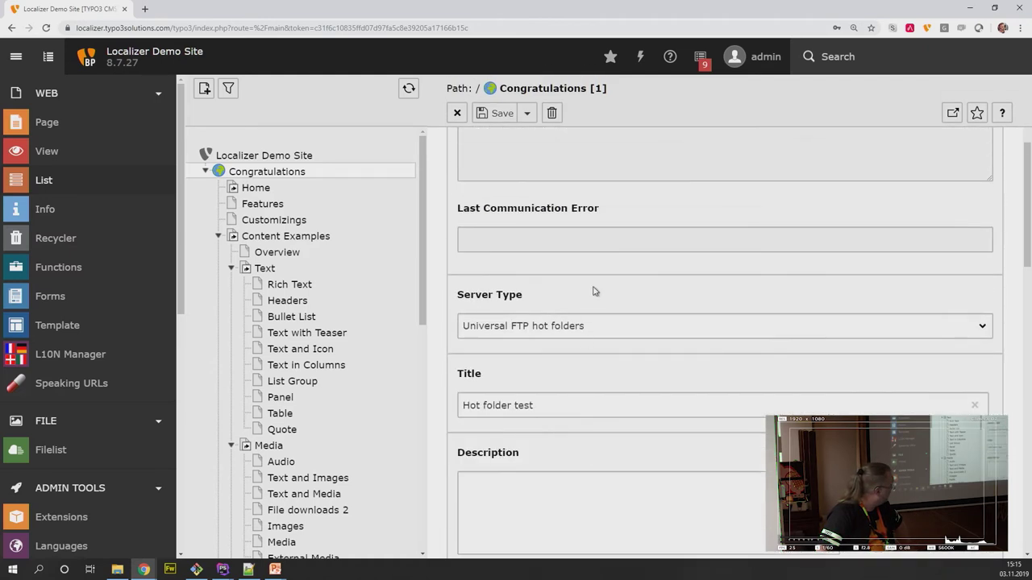
Step: Examine the available server types and the outgoing and incoming hot folder paths of the Hot folder test settings
scroll(592, 292, up, 2)
click(594, 433)
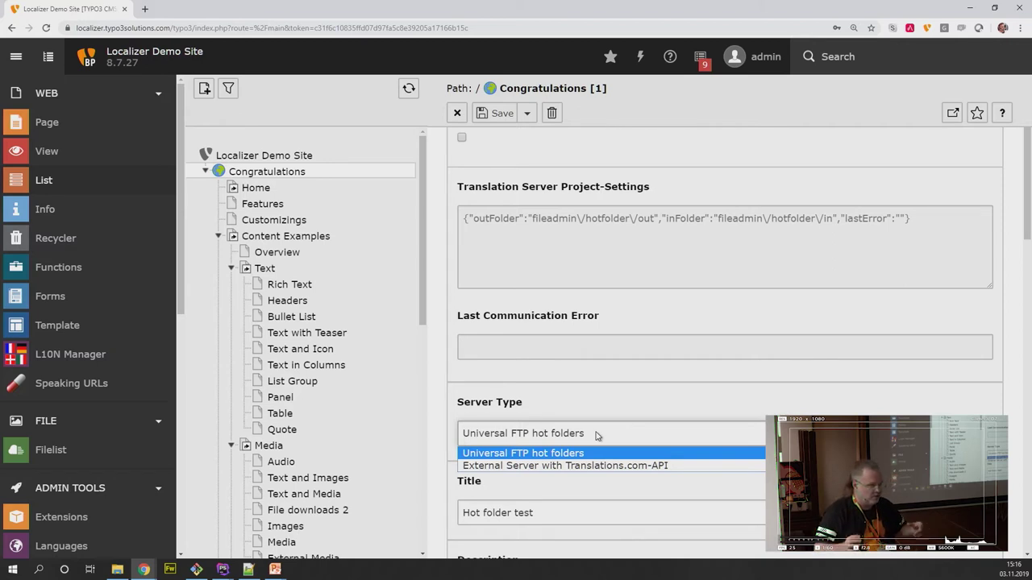
click(597, 435)
scroll(602, 431, down, 7)
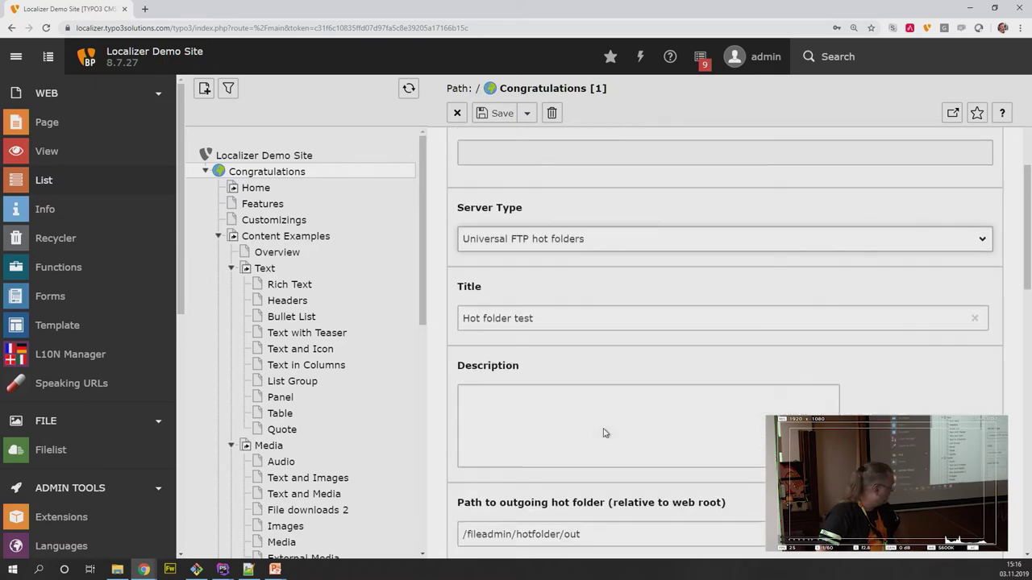
click(619, 351)
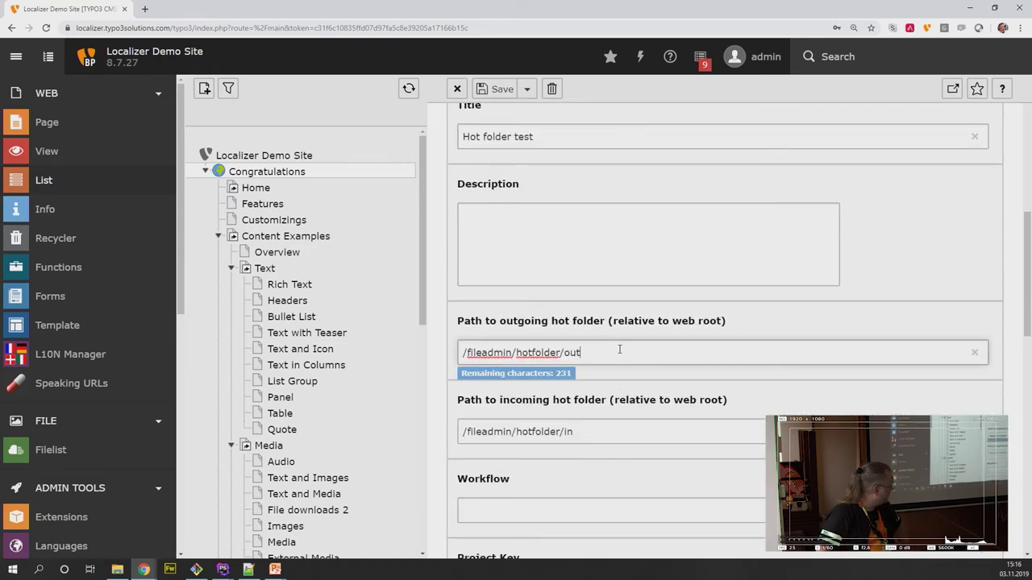
click(634, 432)
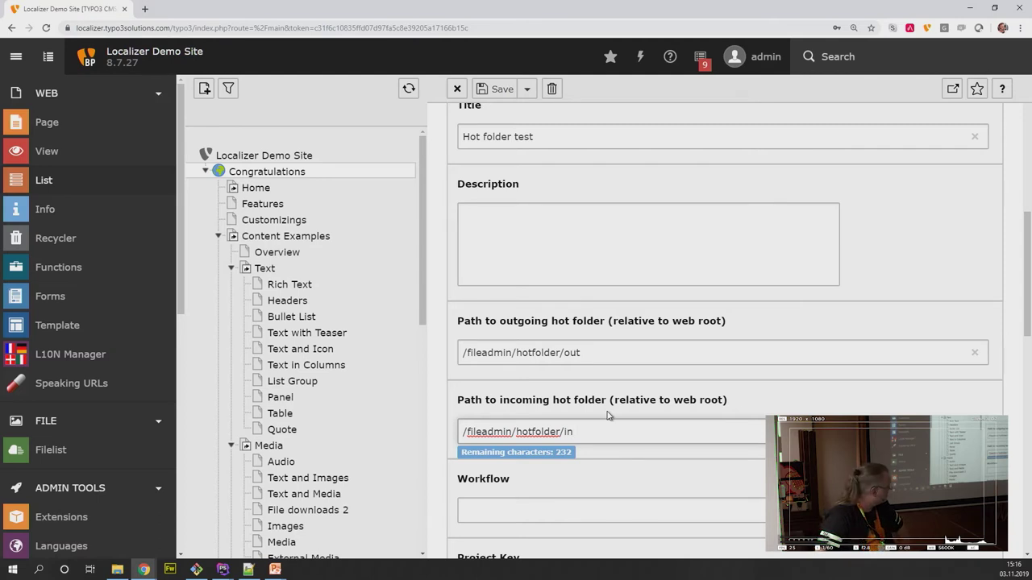
Step: Check the server type choices again and read the translation server project settings of the Hot folder test record
scroll(608, 415, up, 5)
scroll(608, 411, up, 1)
scroll(620, 451, down, 1)
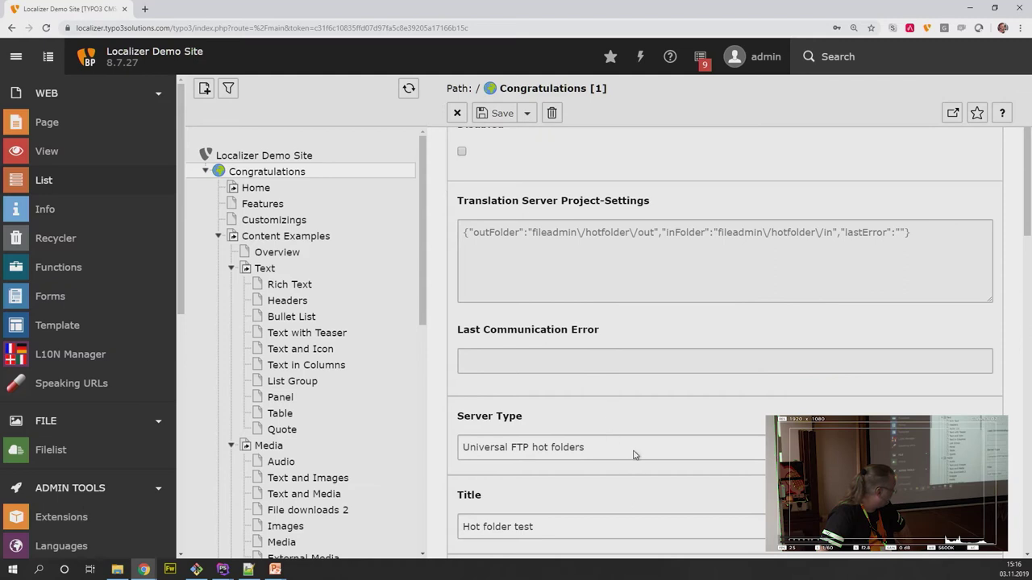
click(633, 455)
click(603, 502)
click(621, 449)
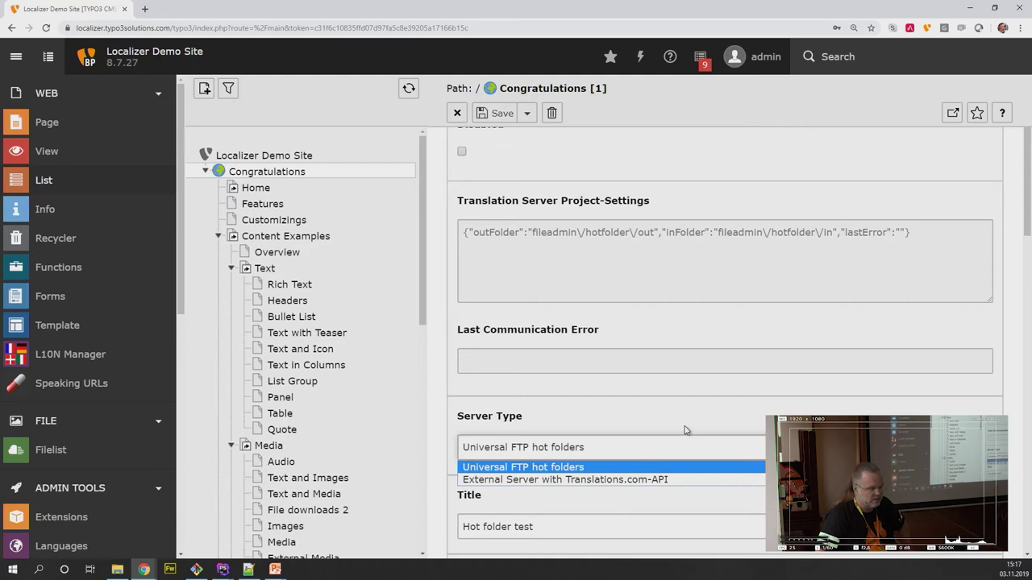
scroll(679, 411, down, 5)
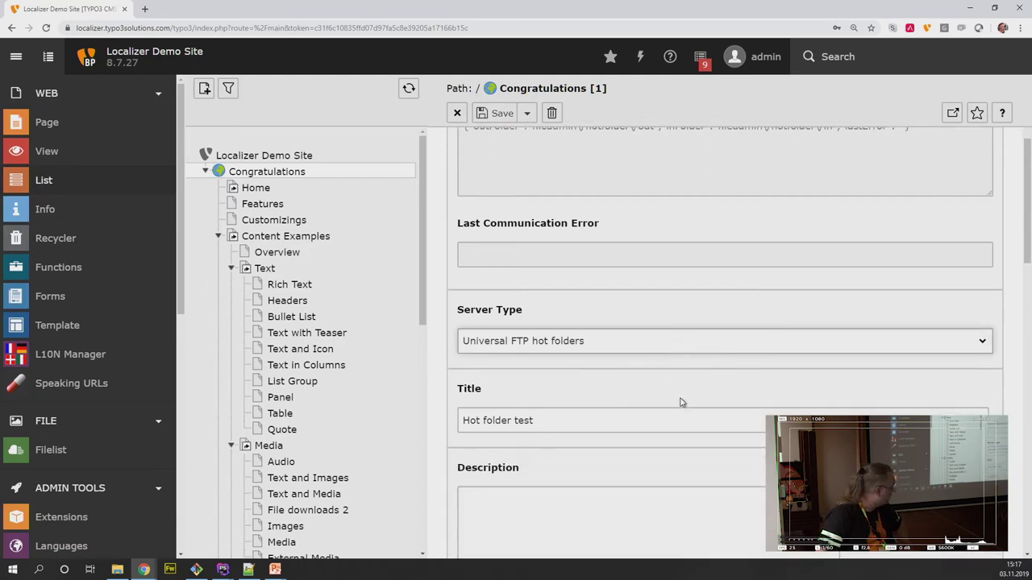
scroll(680, 397, up, 6)
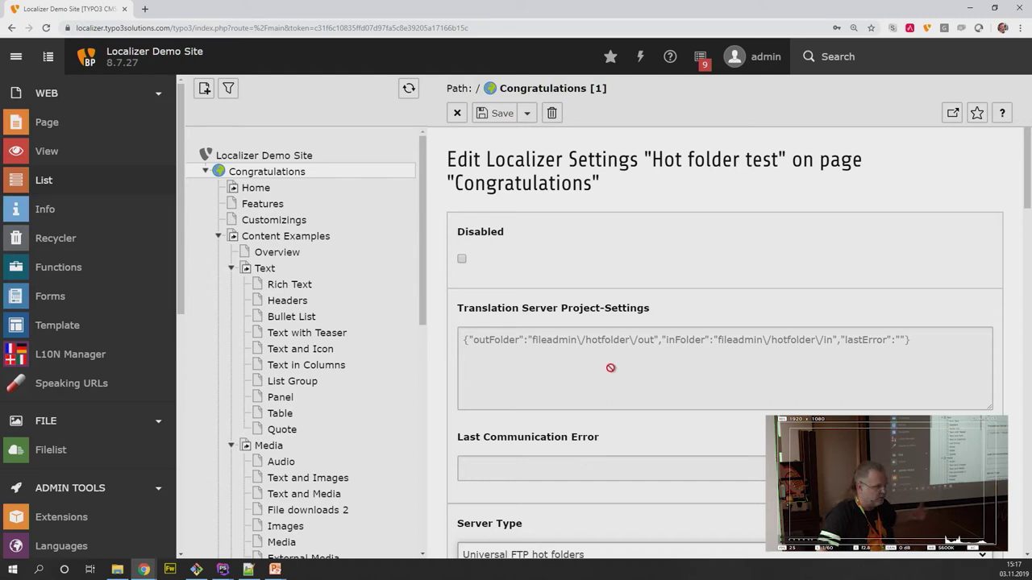
Step: Examine the Workflow, Project Key, minimum change age and allowed L10nmgr configurations in the Localizer settings
scroll(591, 307, down, 3)
scroll(592, 307, down, 4)
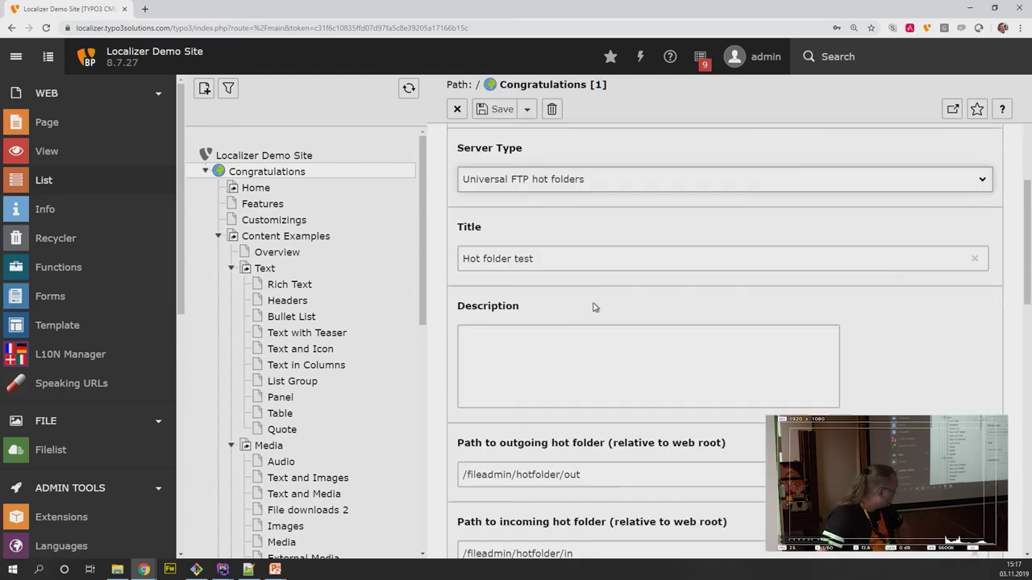
scroll(594, 307, down, 1)
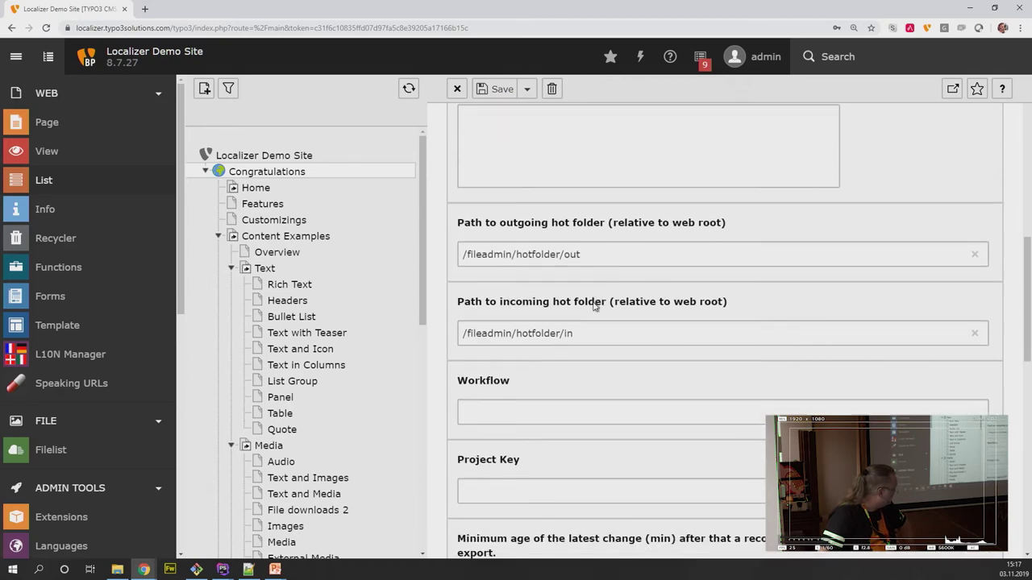
scroll(594, 307, down, 2)
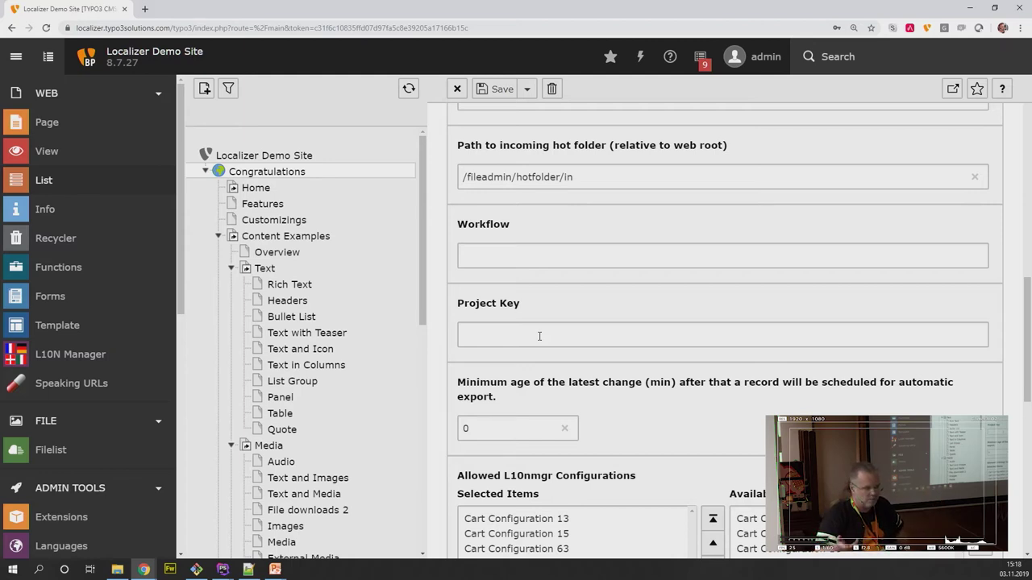
scroll(540, 336, down, 1)
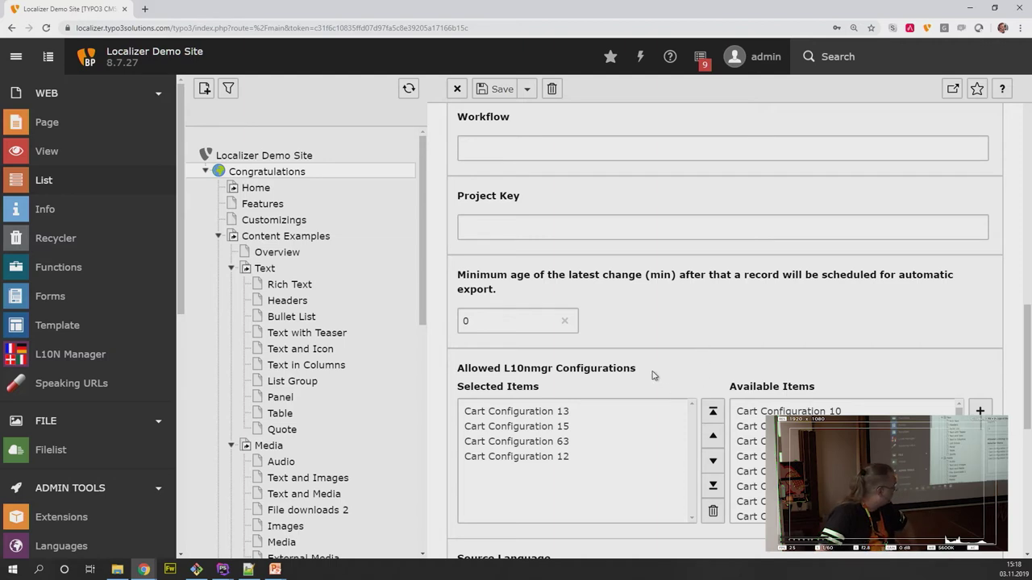
scroll(652, 371, down, 3)
scroll(653, 366, up, 3)
double_click(505, 272)
click(755, 262)
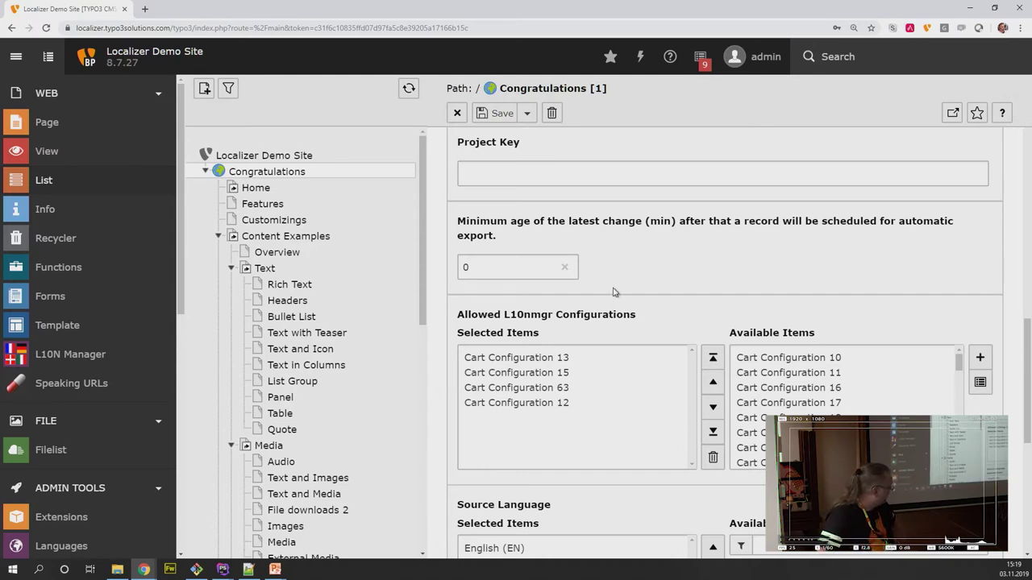
Step: Open the Localizer Selector module for the Congratulations page and reduce the page zoom so all status categories fit
scroll(107, 469, down, 6)
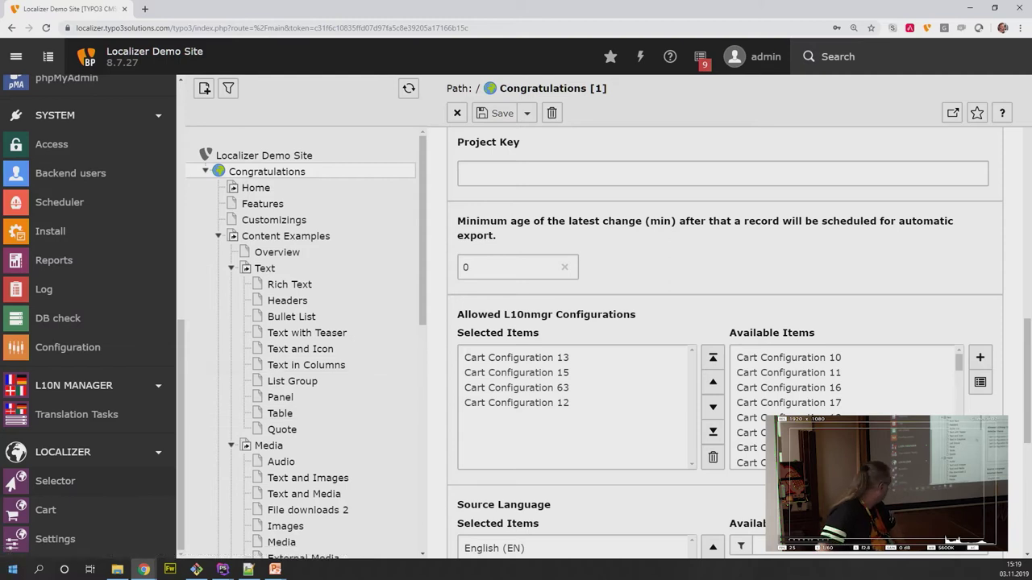
click(72, 483)
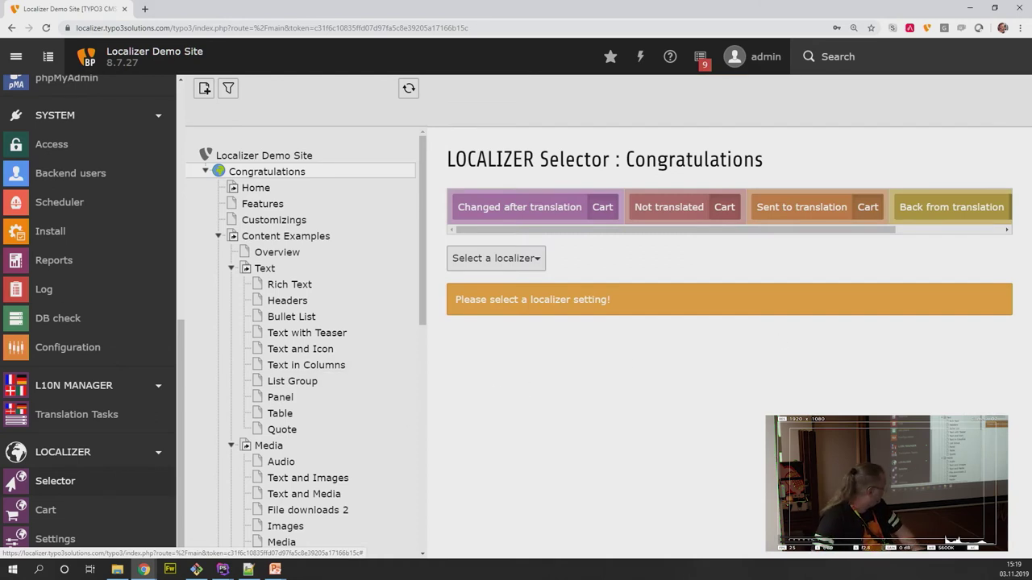
key(ctrl+minus)
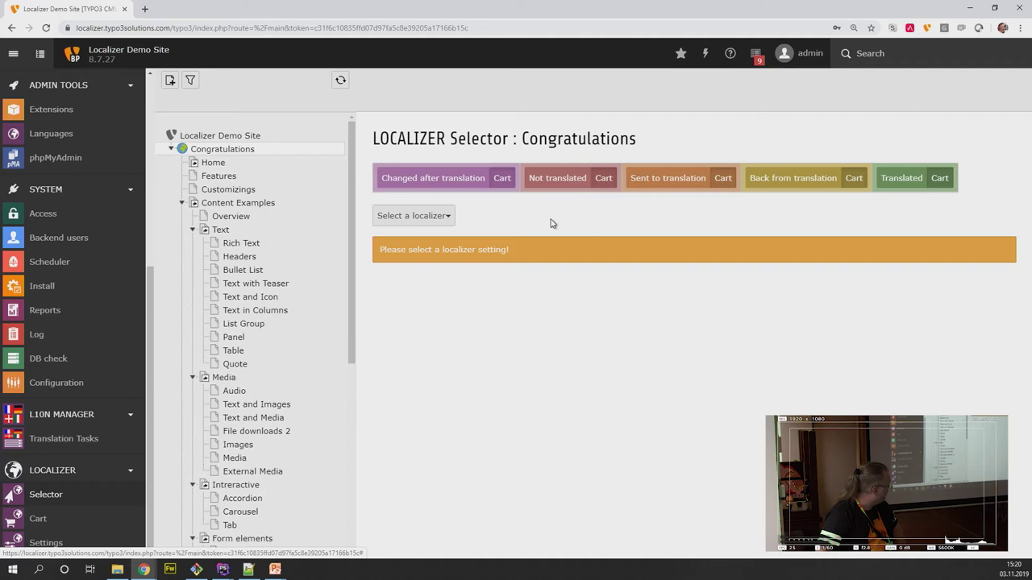
Step: Choose the Hot folder test localizer and create a new cart for it
click(439, 217)
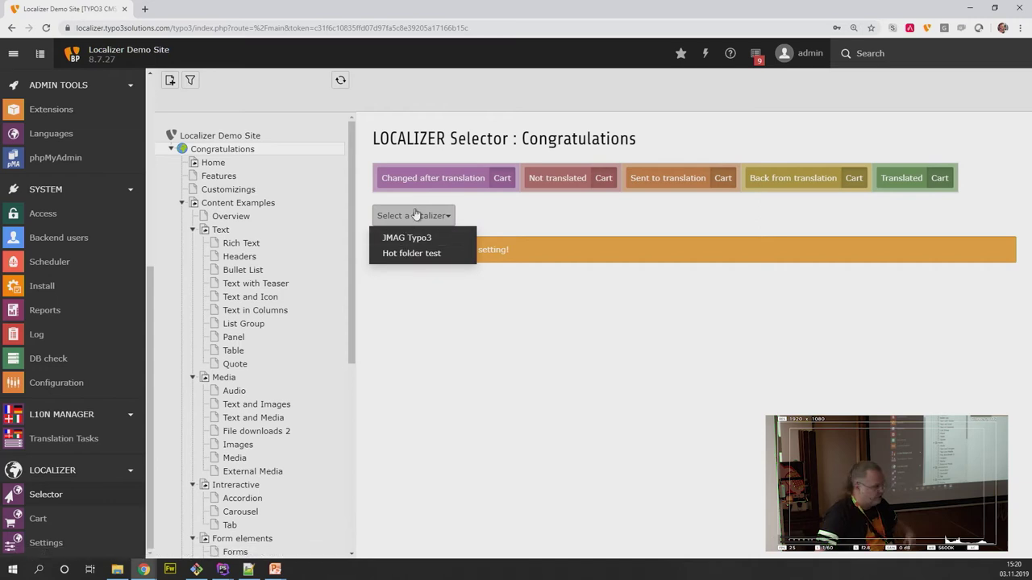
click(412, 255)
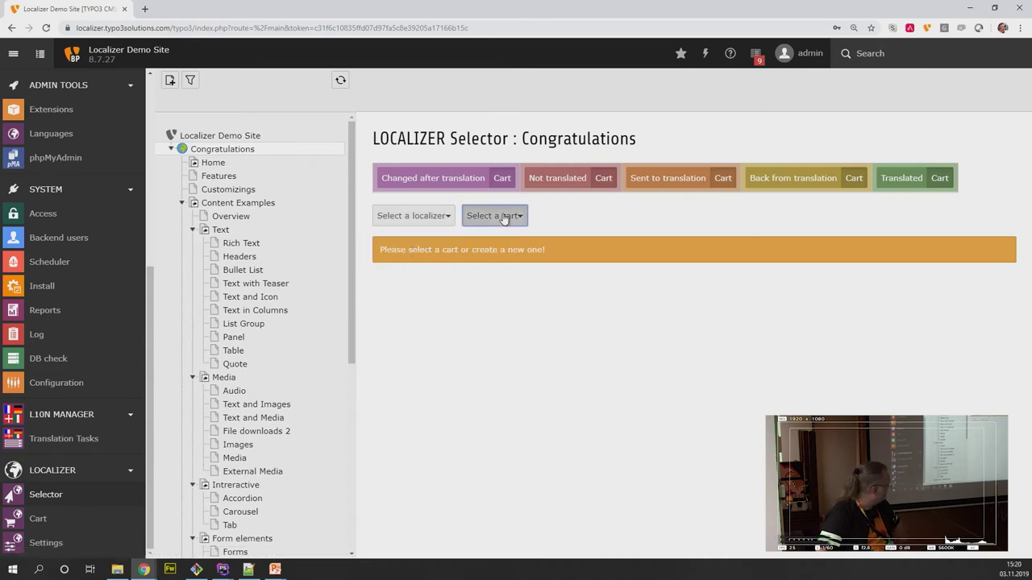
click(503, 218)
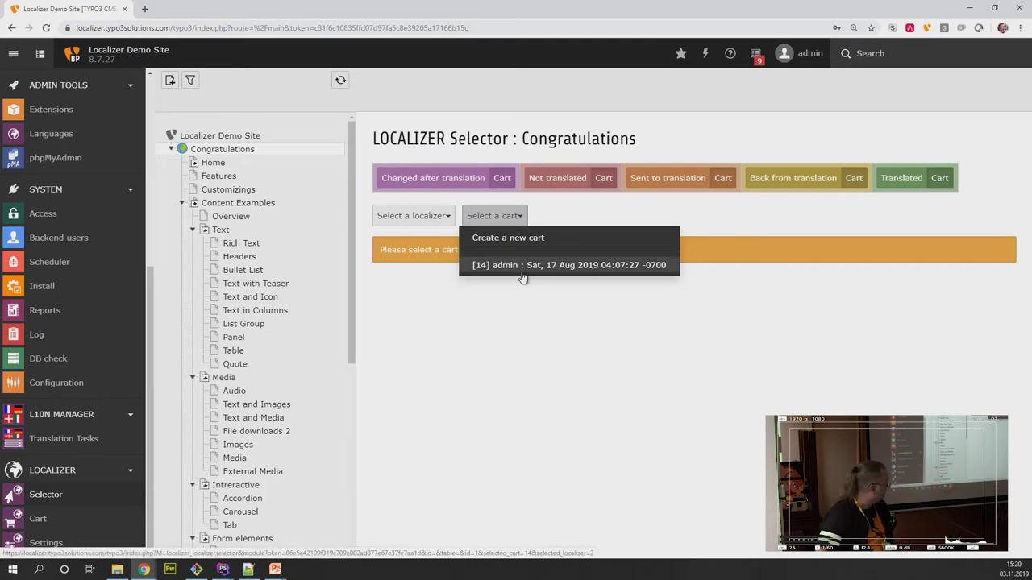
click(517, 239)
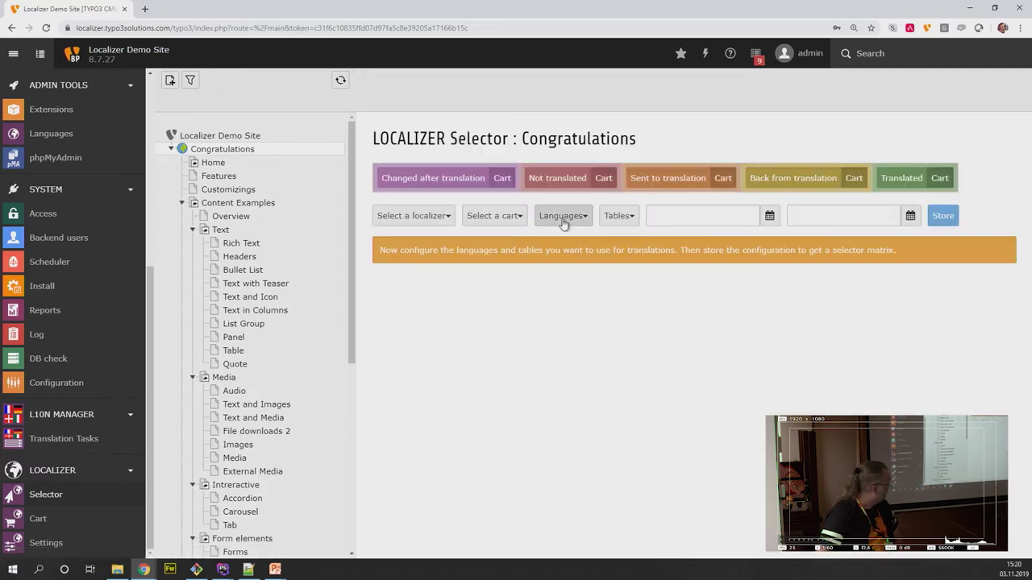
Step: Enable all languages and all tables for the new cart and store the configuration
click(563, 218)
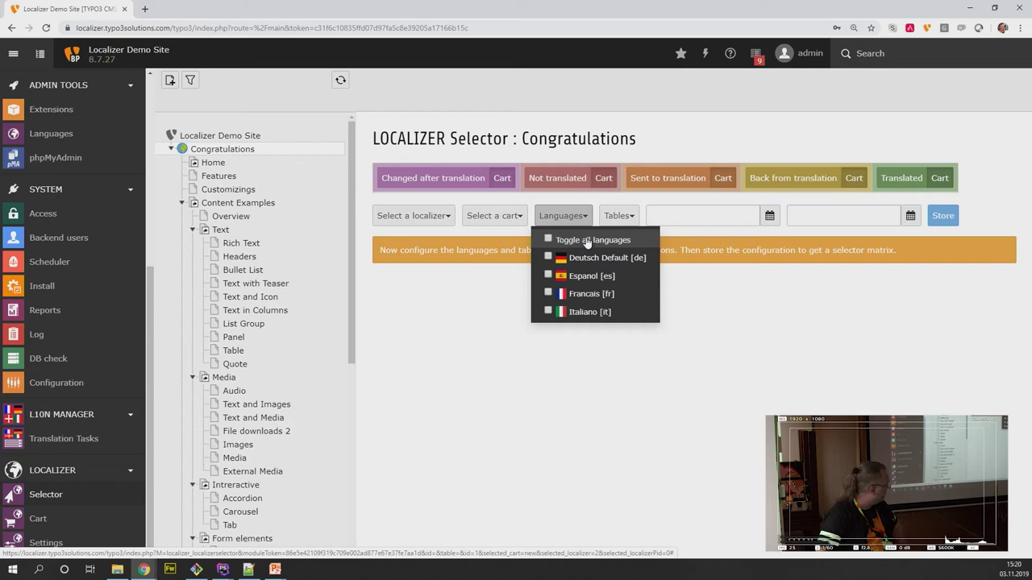
click(587, 241)
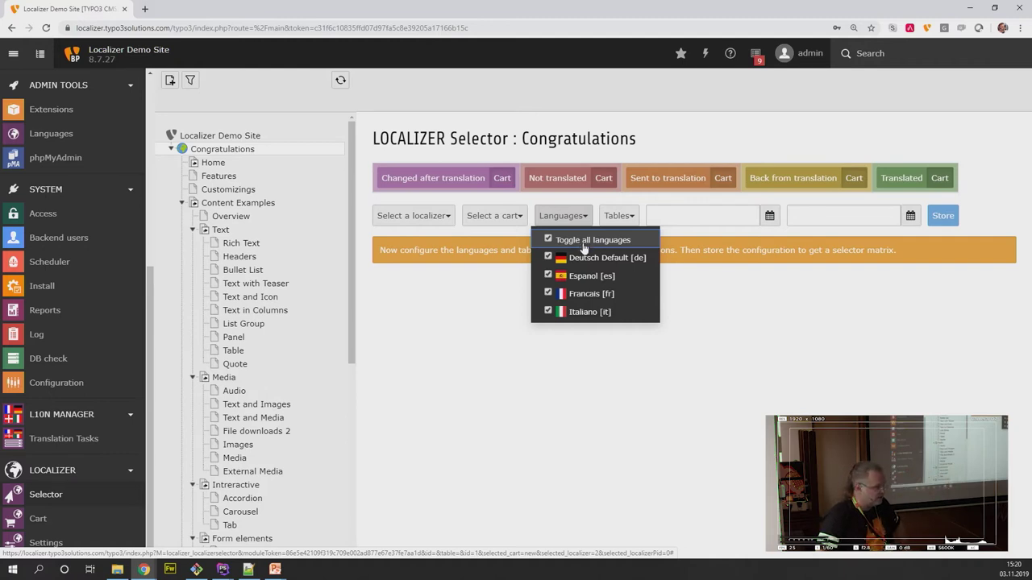
click(623, 221)
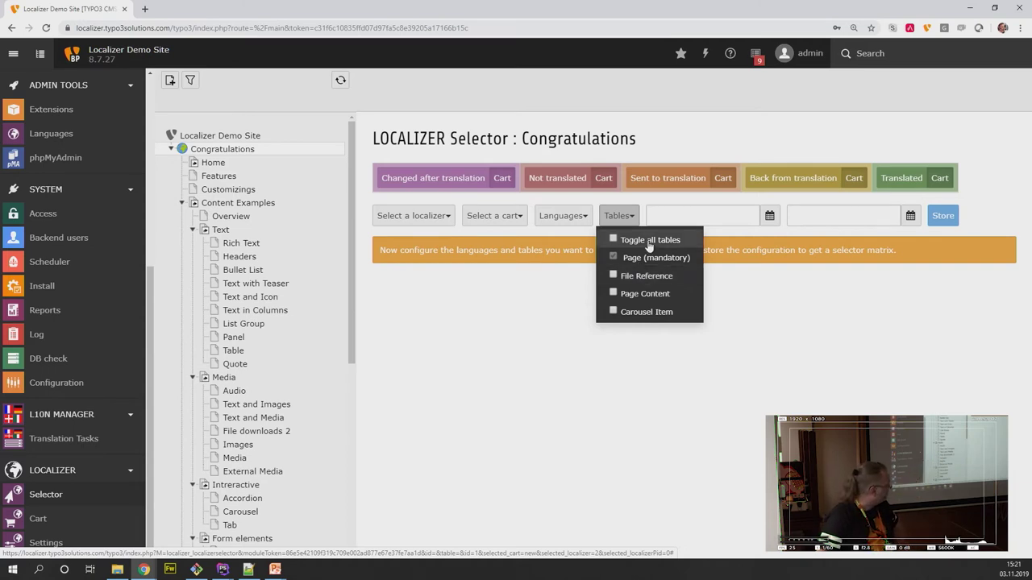
click(650, 241)
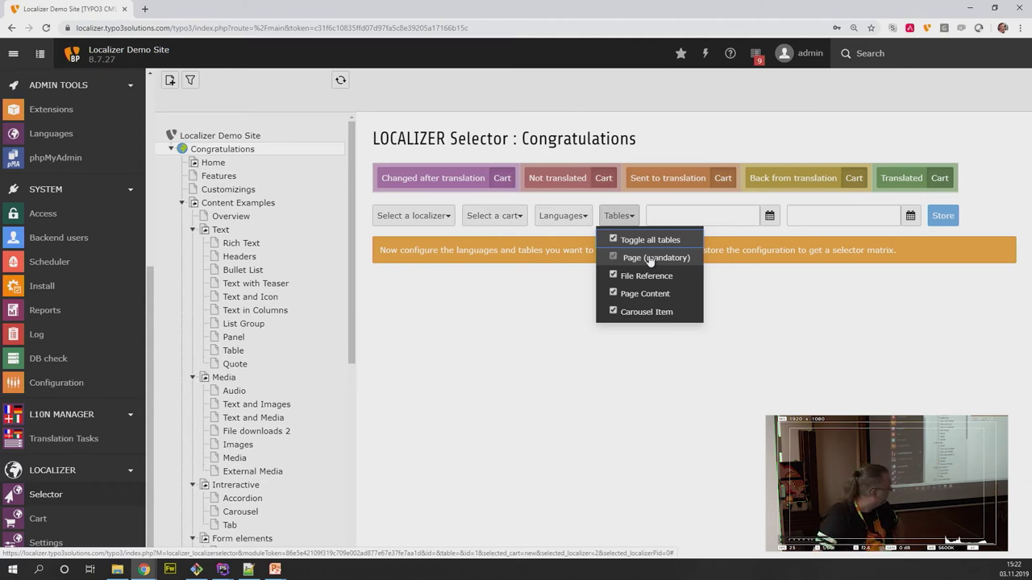
click(912, 314)
click(935, 220)
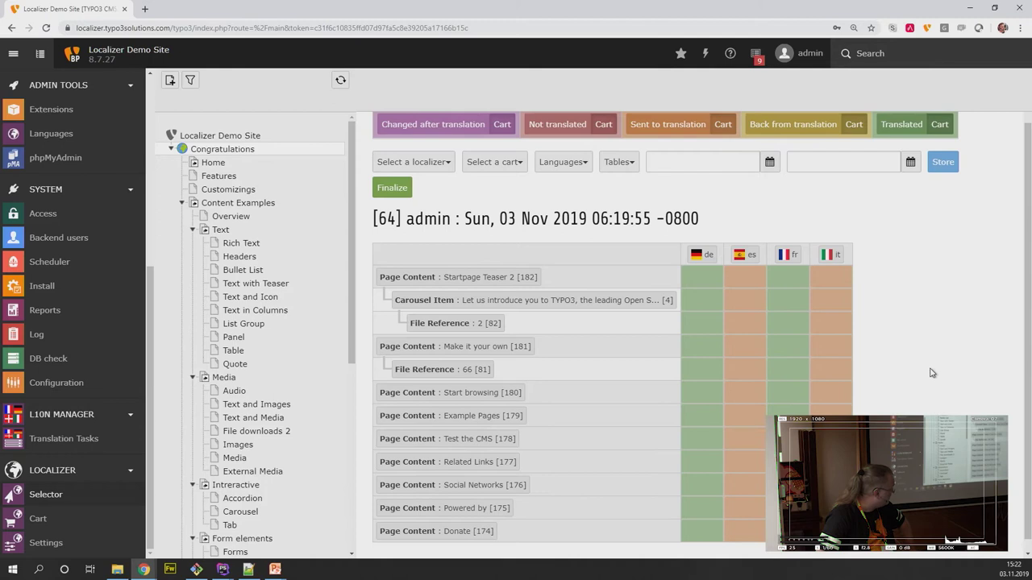
Step: Examine the selector matrix for the translation status of the page's records in each language
scroll(933, 369, down, 1)
scroll(891, 337, up, 1)
scroll(962, 336, down, 1)
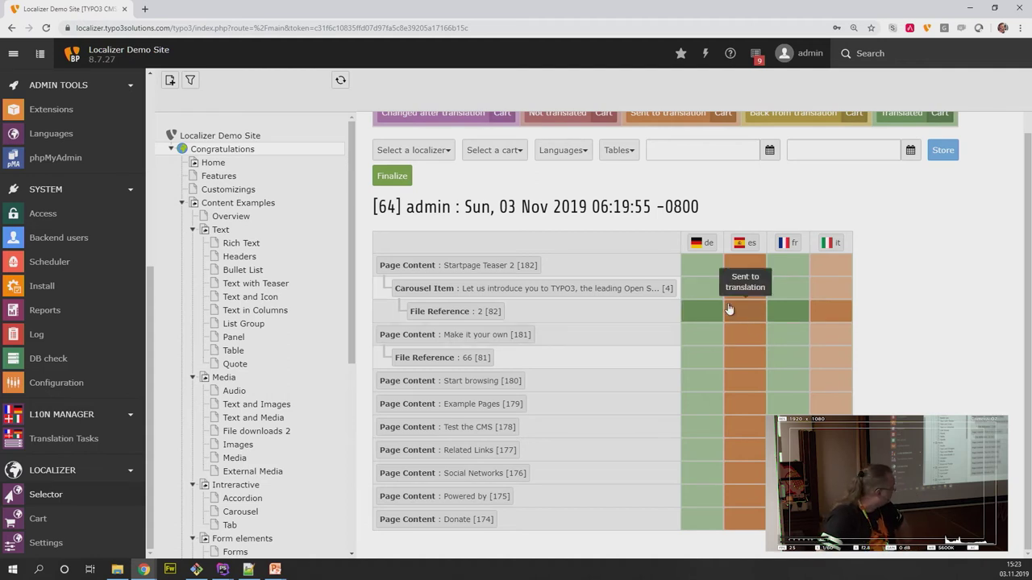
Step: Try selecting all of the page's records for German, Spanish, French and Italian
click(700, 245)
click(745, 244)
click(784, 243)
click(830, 244)
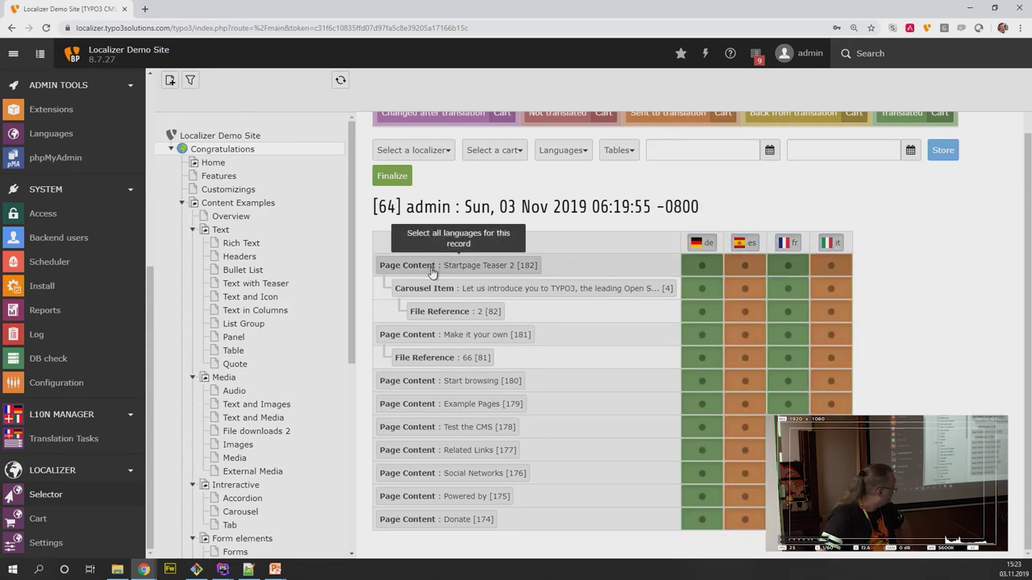
click(457, 383)
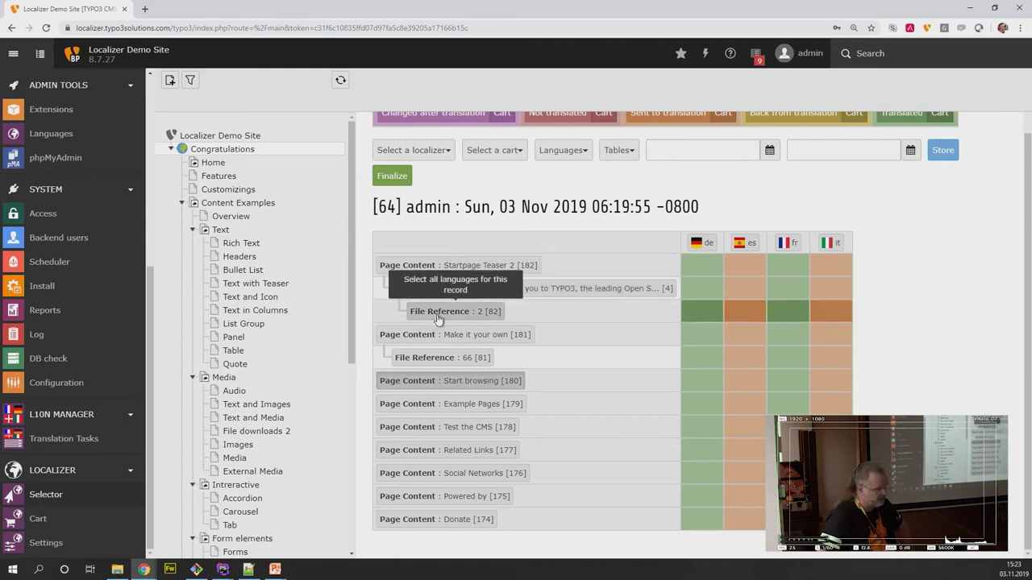
Step: Select only the Startpage Teaser 2 record and its carousel item in all four languages, without the file reference, and store the selection
click(472, 265)
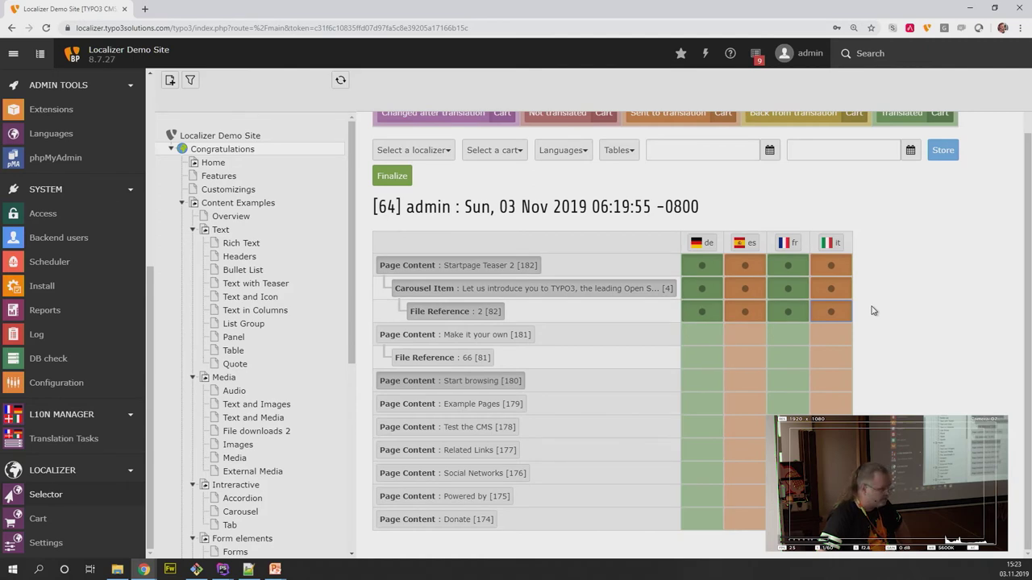
click(510, 266)
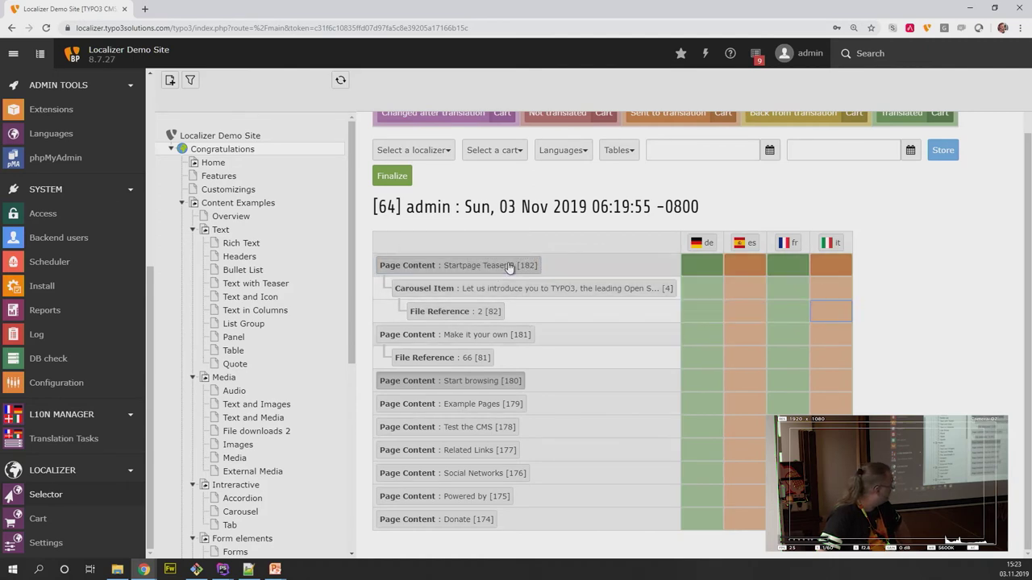
click(500, 290)
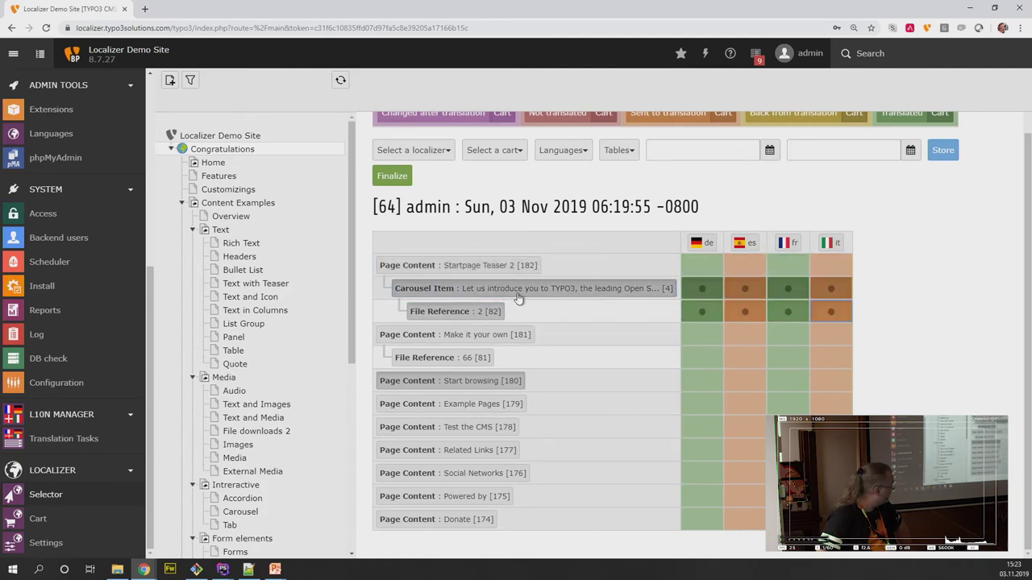
click(469, 266)
click(456, 314)
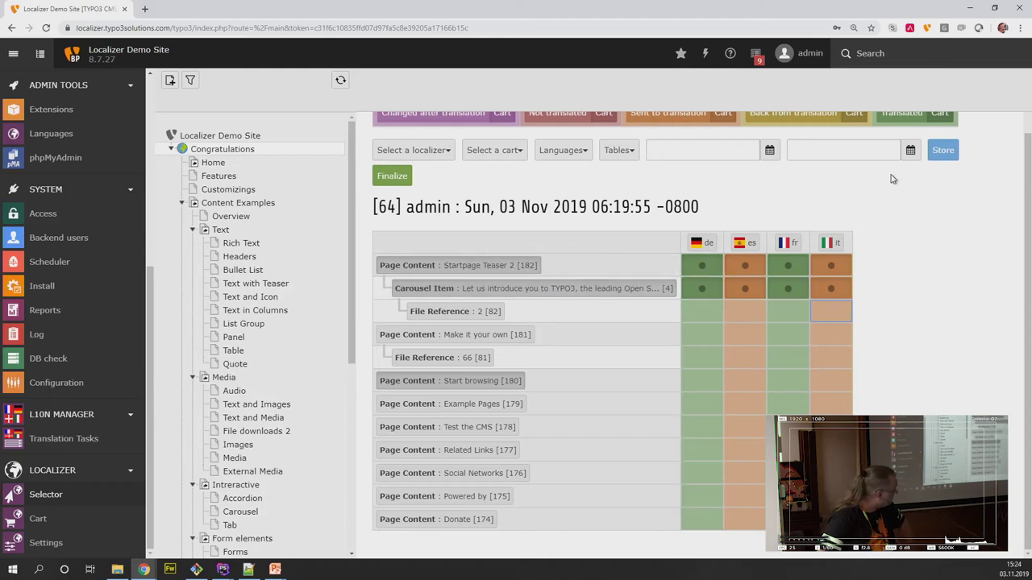
click(944, 152)
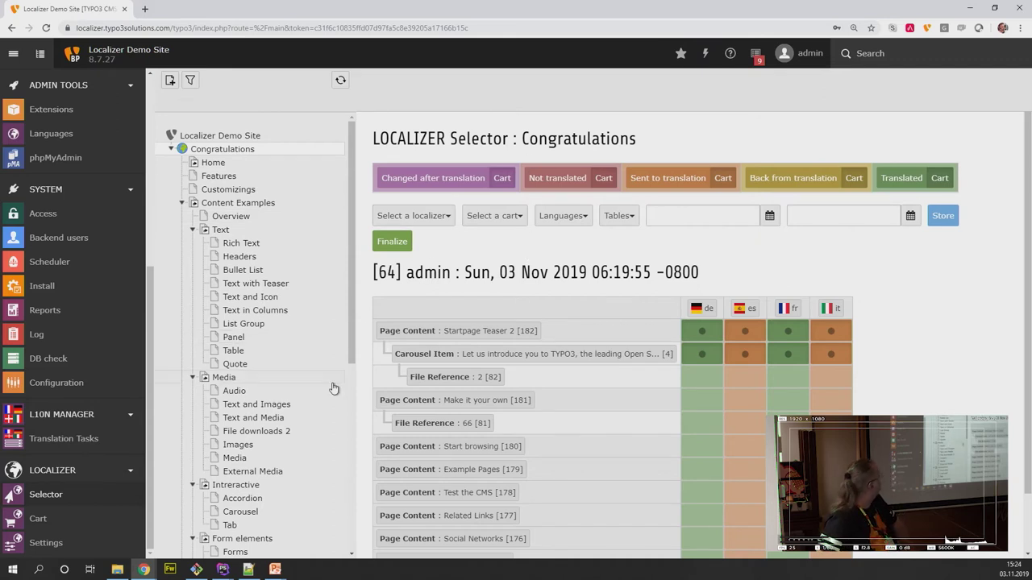
Step: Open the Text and Images page in the Selector with the Hot folder test localizer and existing cart 64
click(273, 405)
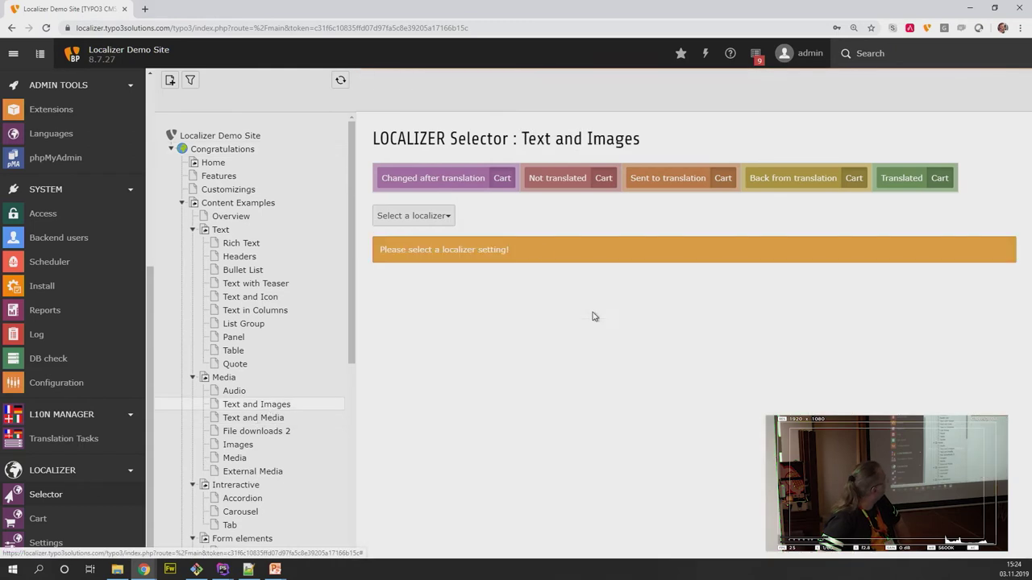
click(395, 225)
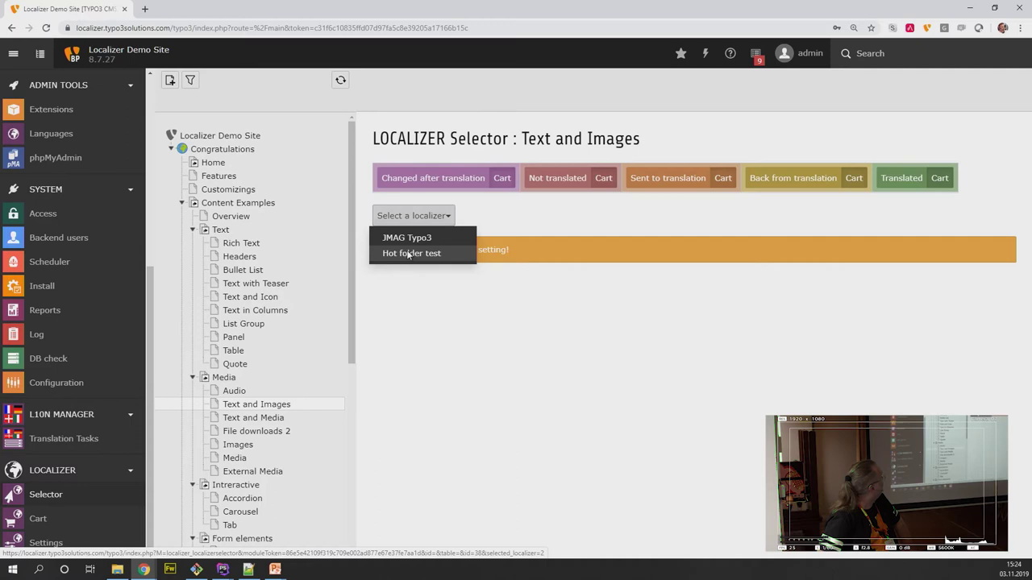
click(409, 255)
click(513, 217)
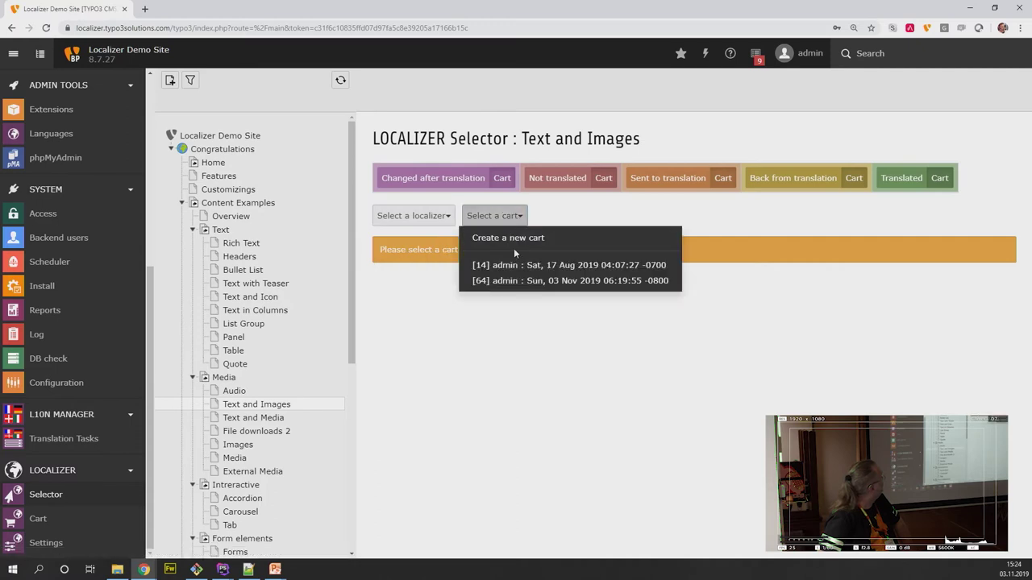
click(548, 282)
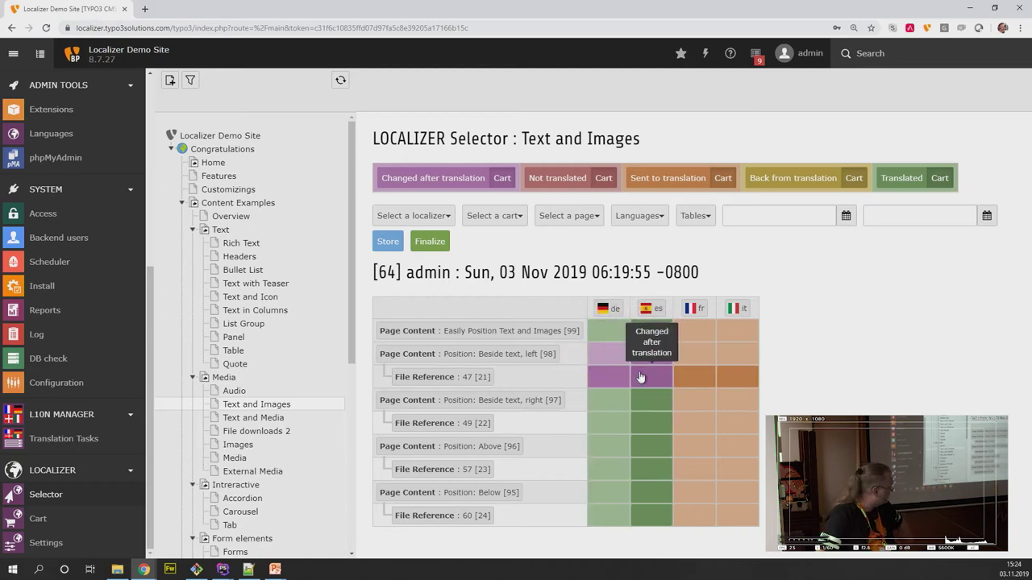
Step: Select all records for German, Spanish, French and Italian, excluding "Position: Beside text, right" and its file reference
click(609, 307)
click(651, 308)
click(694, 308)
click(737, 308)
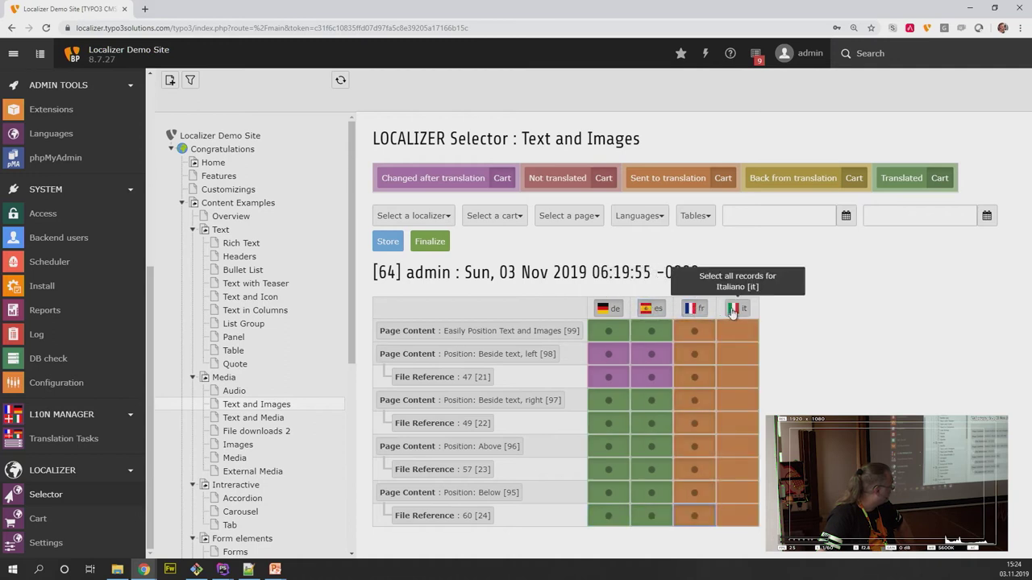
click(472, 401)
Step: Store the Text and Images selection and finalize the cart for export to the localizer
click(385, 245)
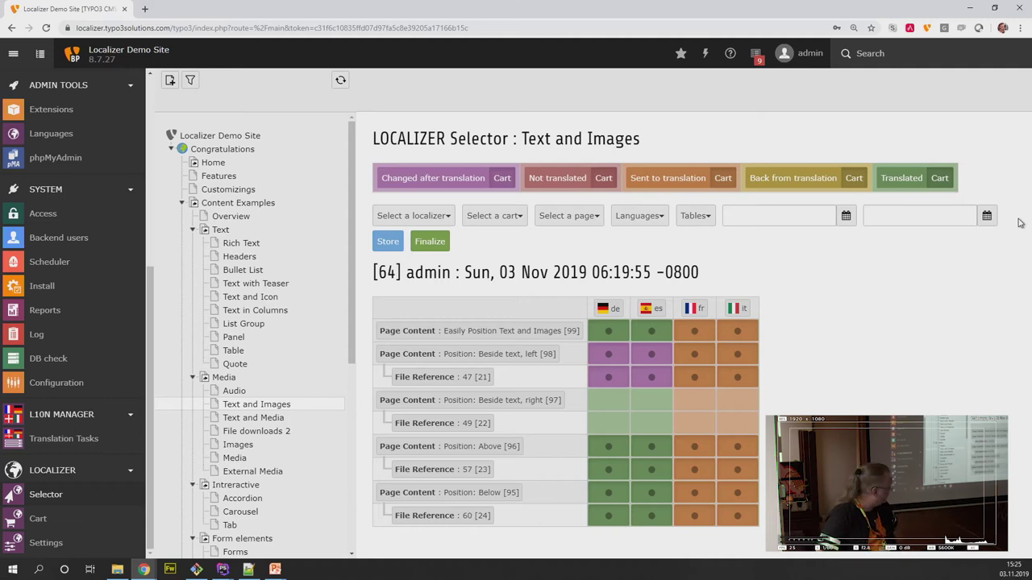
click(430, 245)
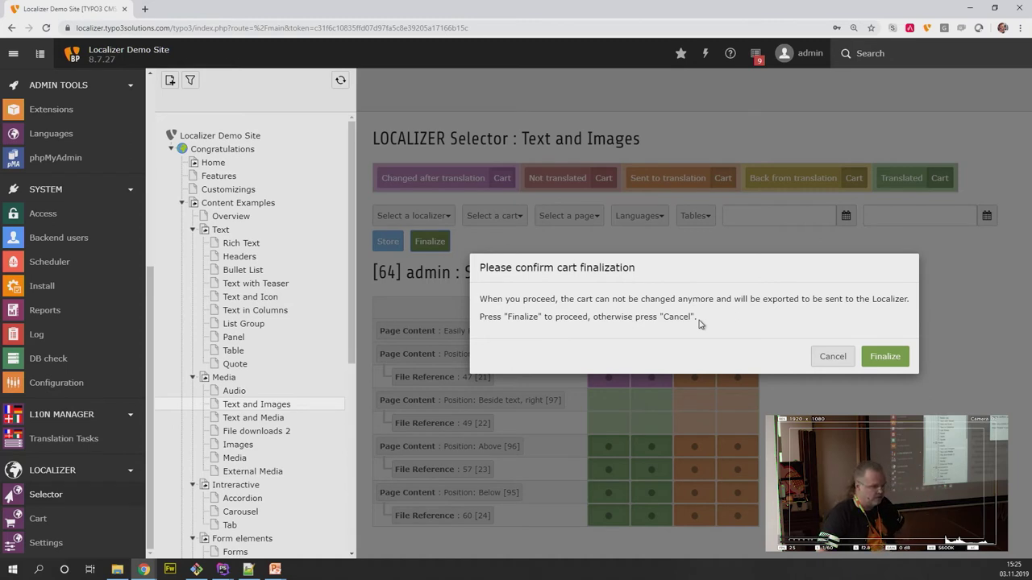
click(873, 363)
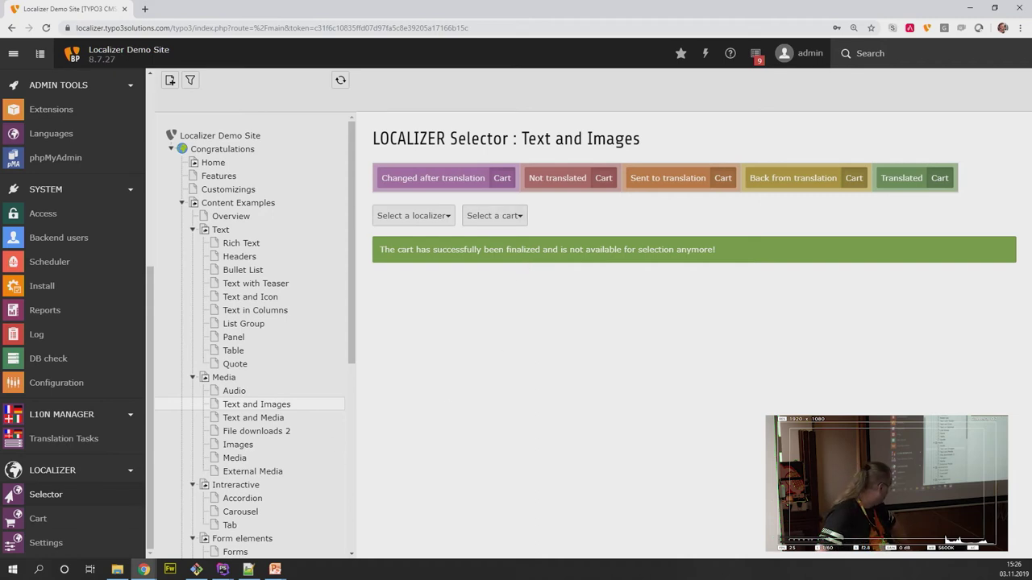
Step: Open the Localizer Cart module for the Congratulations page and list the Hot folder test carts of the admin user
click(86, 527)
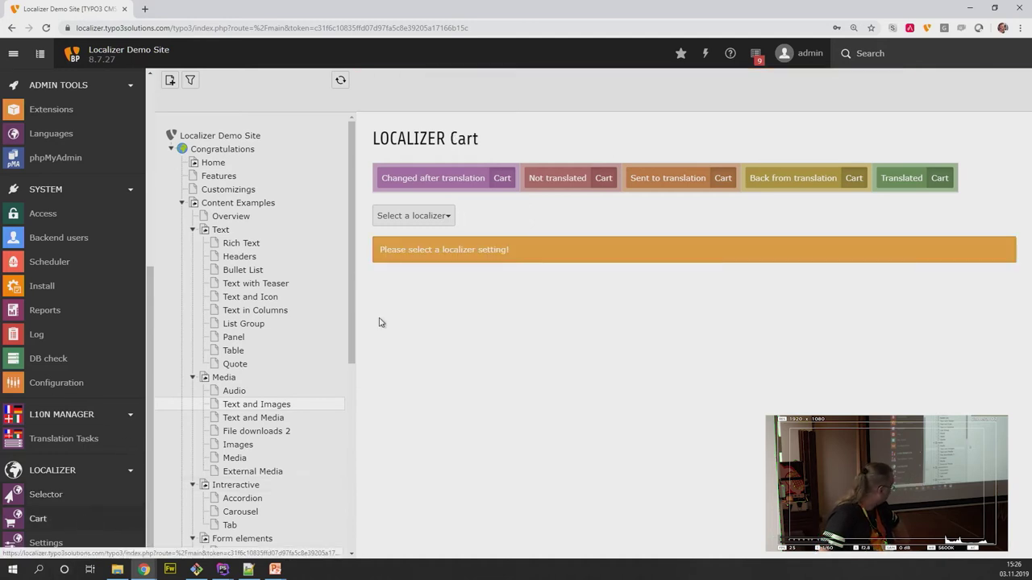
click(231, 149)
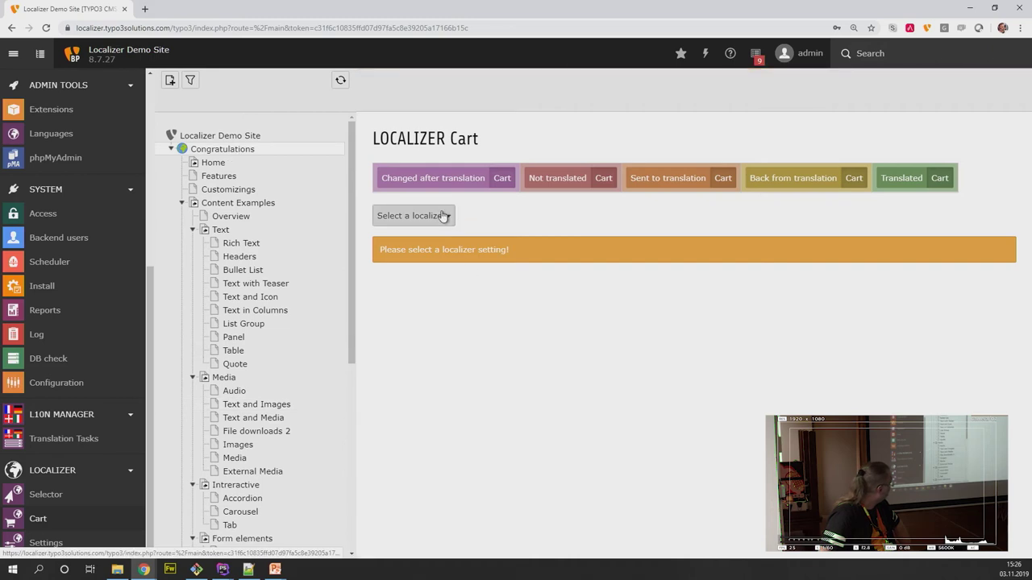
click(443, 215)
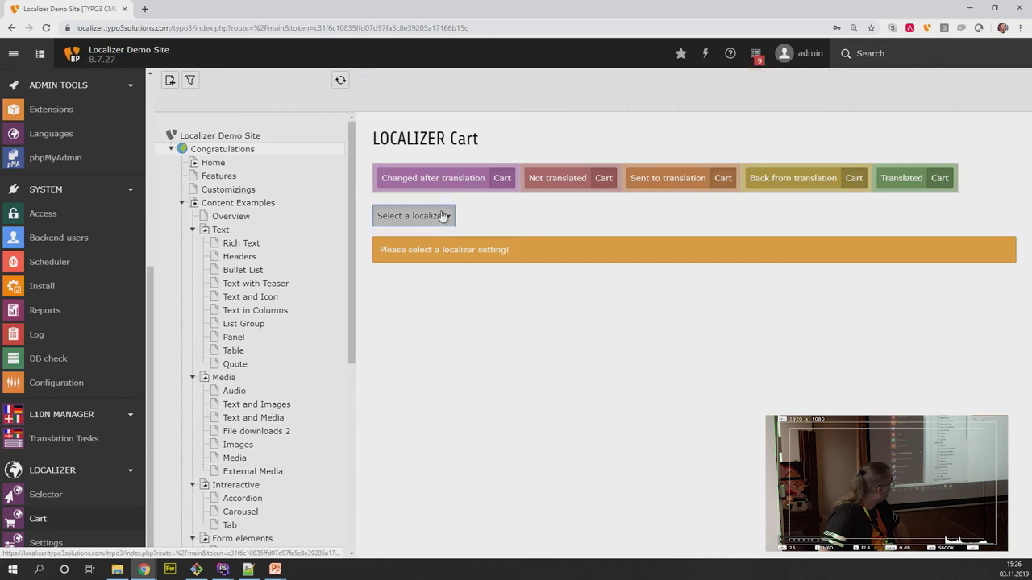
click(439, 256)
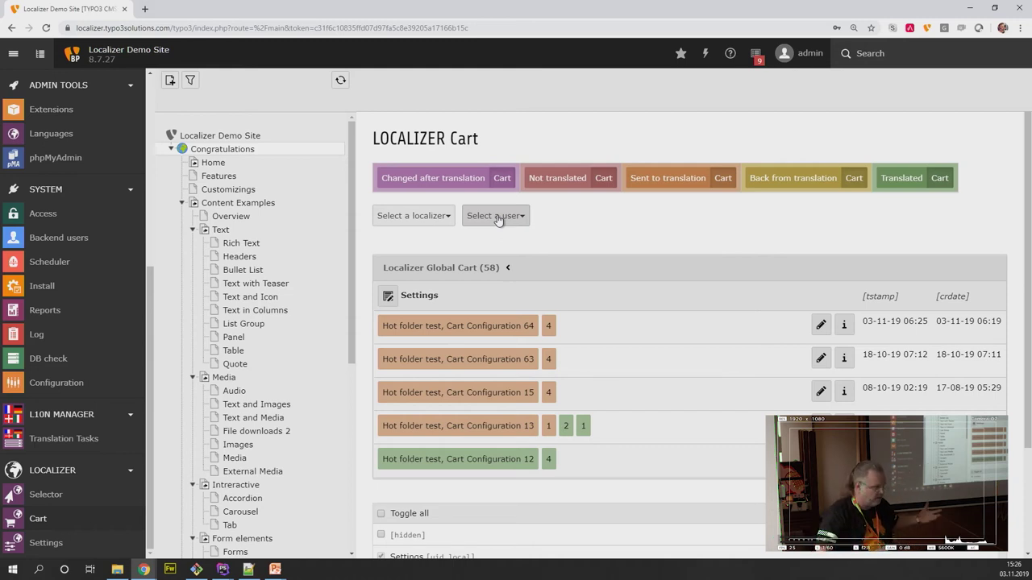
click(507, 223)
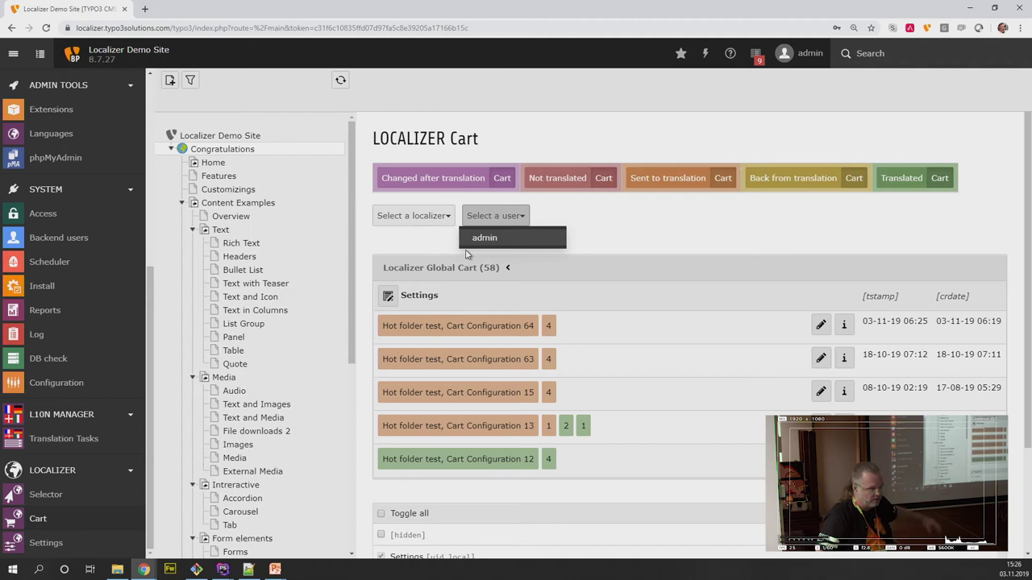
click(541, 235)
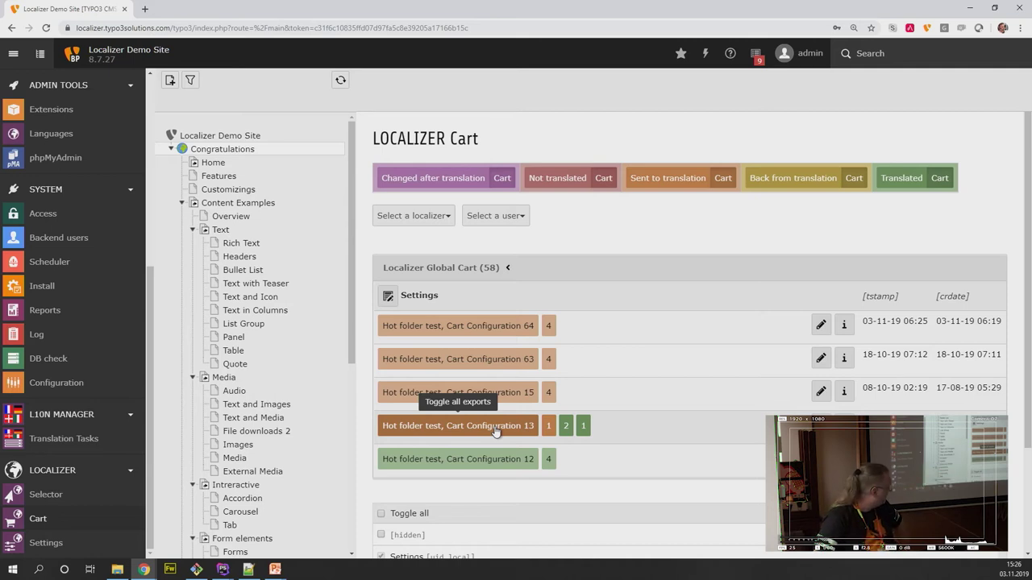
Step: Expand the exported files of Cart Configuration 13 and Cart Configuration 64 to examine their translation status
click(586, 429)
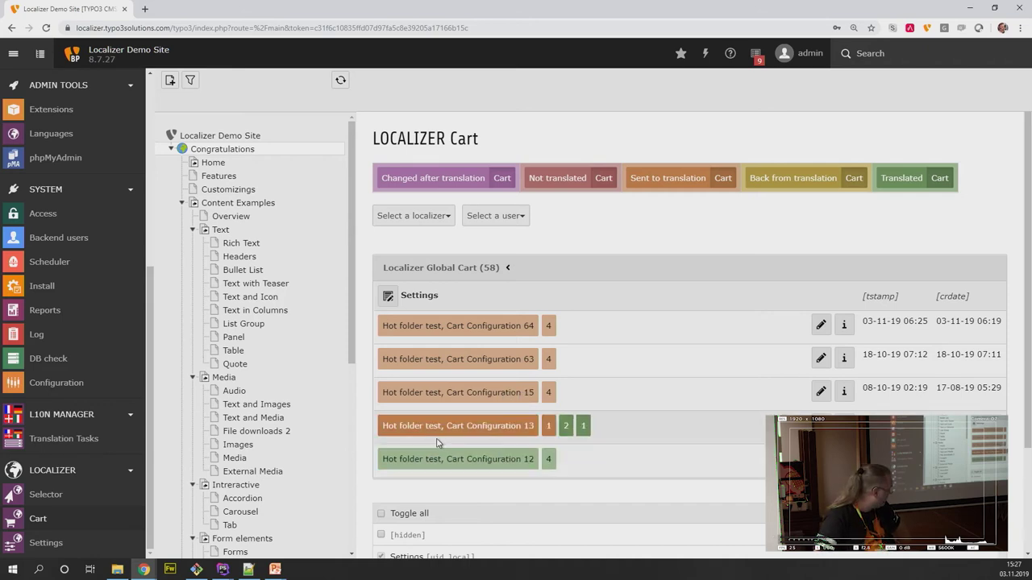
scroll(443, 435, down, 1)
scroll(444, 435, down, 1)
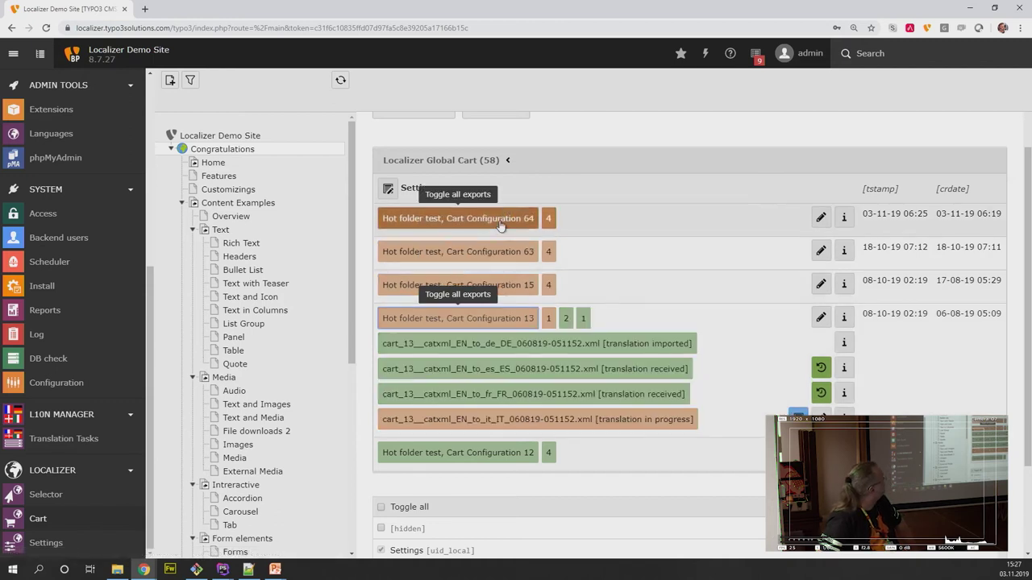
click(500, 221)
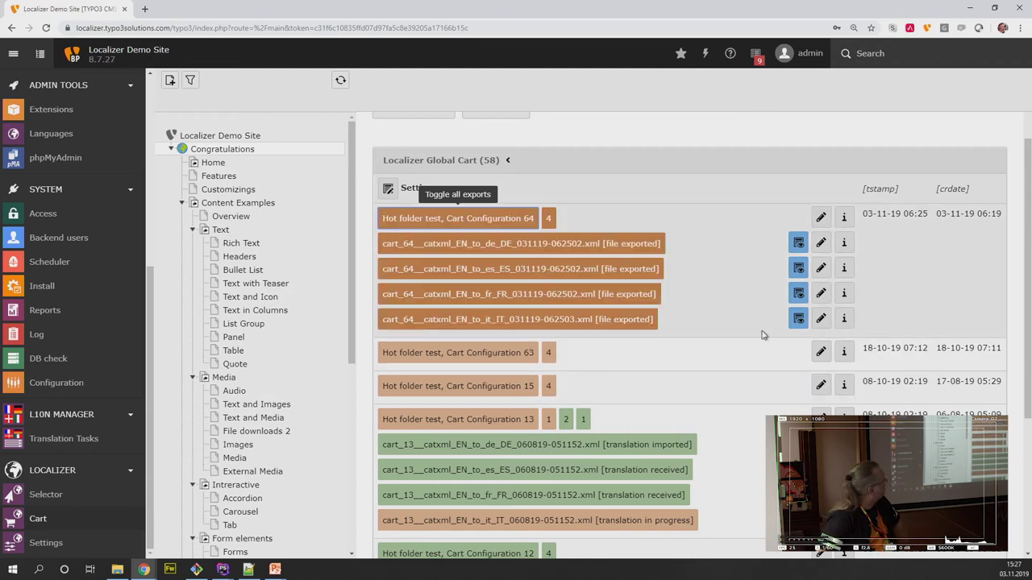
Step: Preview cart 64's English-to-German XML export, examine its page groups with the file metadata group collapsed, and close the preview
click(797, 244)
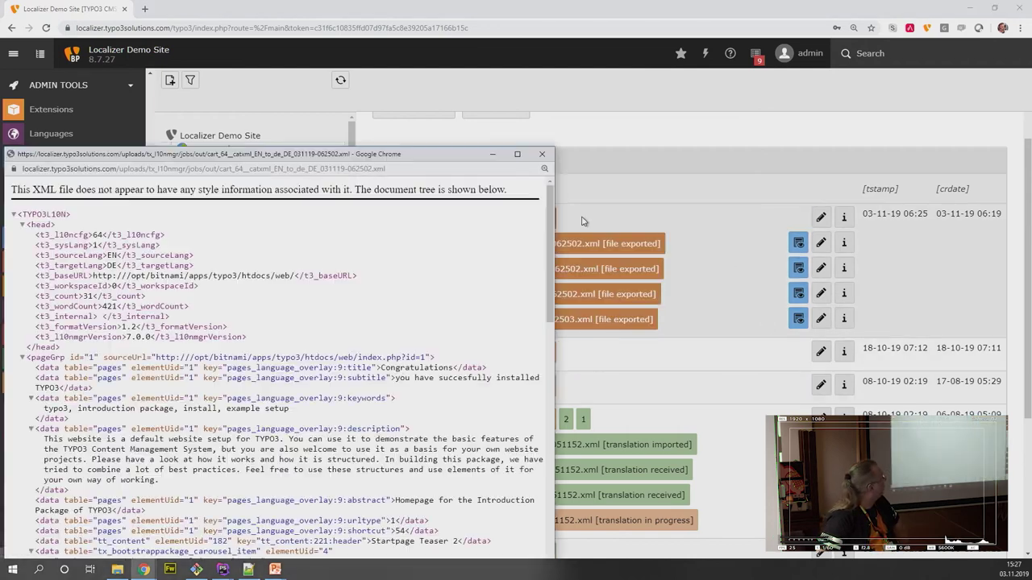
drag(431, 119, 501, 69)
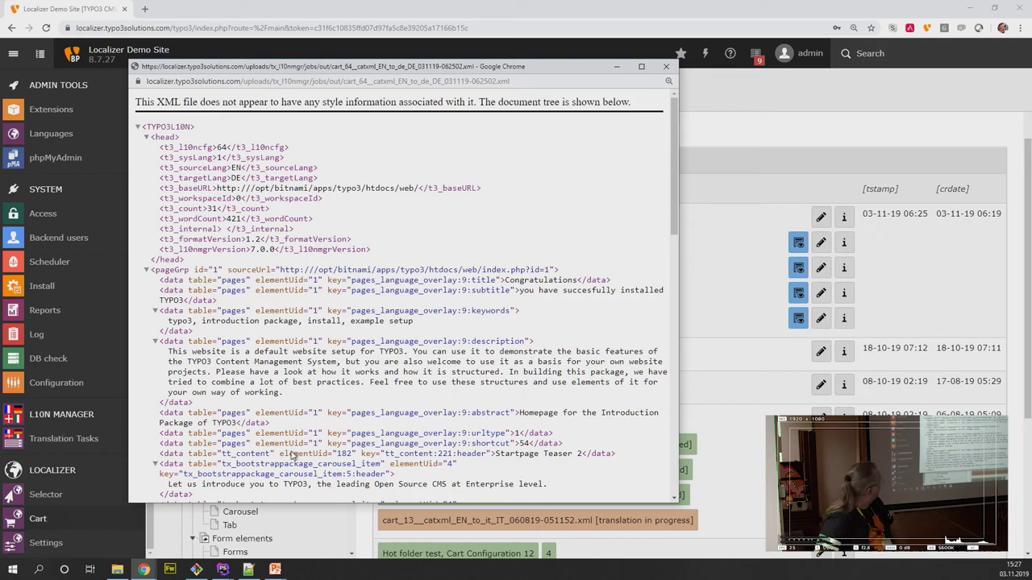
scroll(309, 396, down, 10)
scroll(309, 397, down, 3)
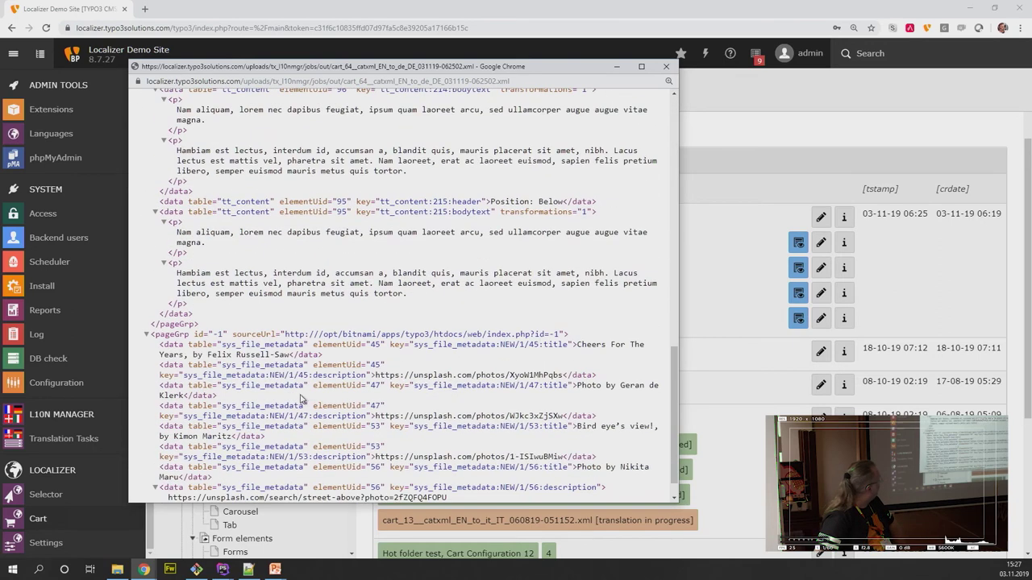
click(148, 334)
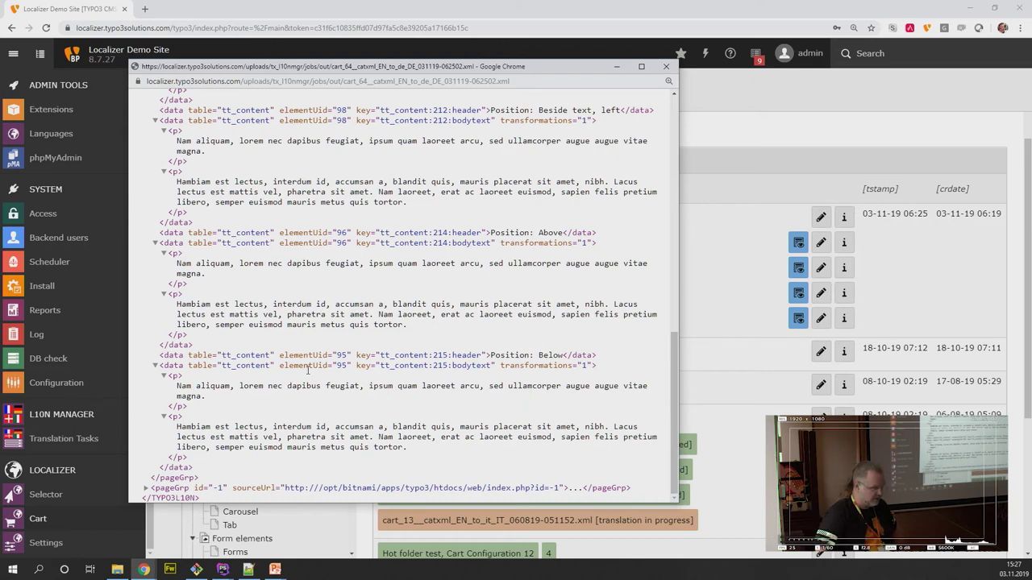
click(665, 67)
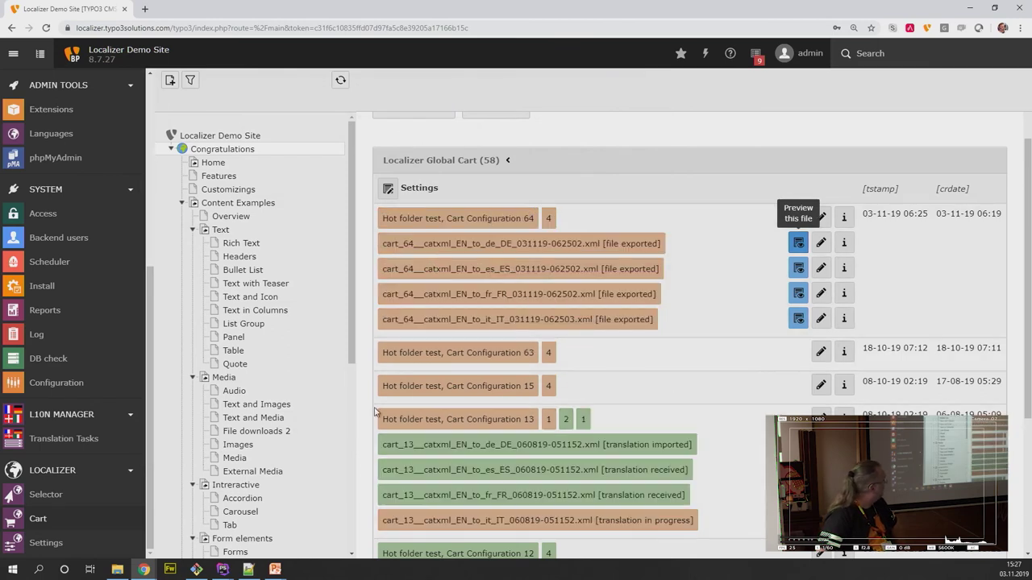
Step: Review the import status of Cart Configuration 13's files and open the Scheduler's list of scheduled tasks
scroll(415, 391, down, 2)
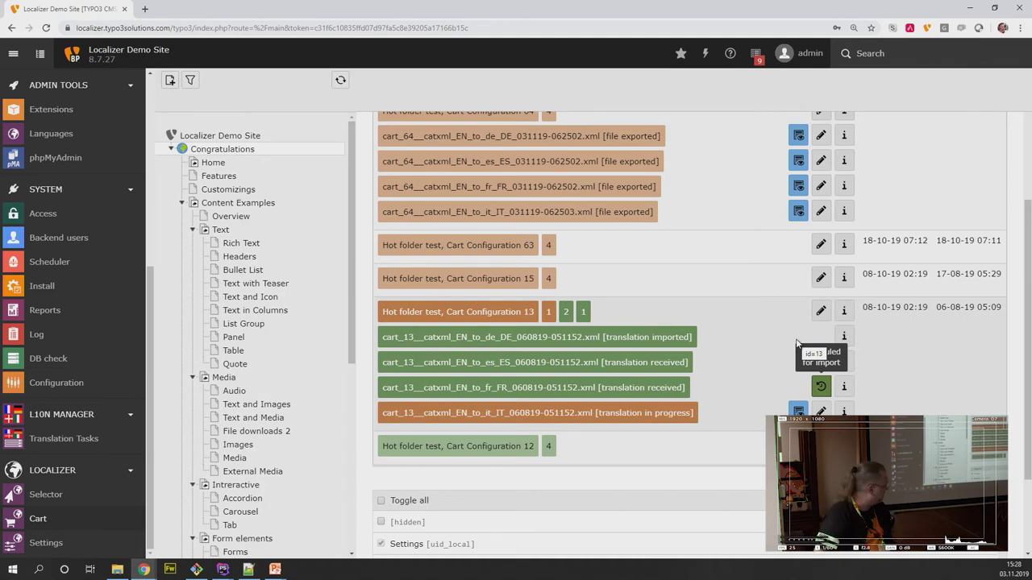
scroll(754, 392, up, 3)
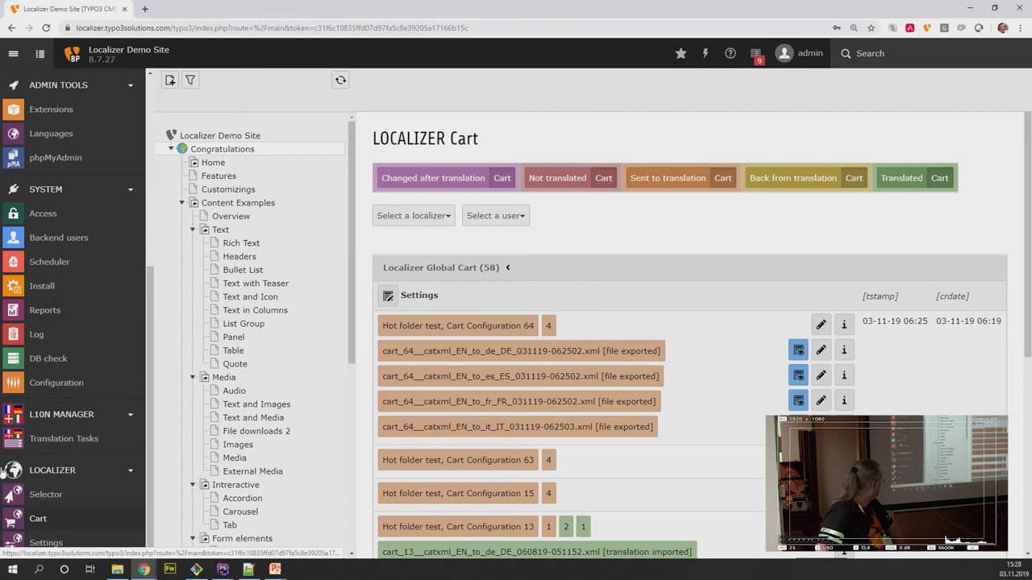
click(53, 263)
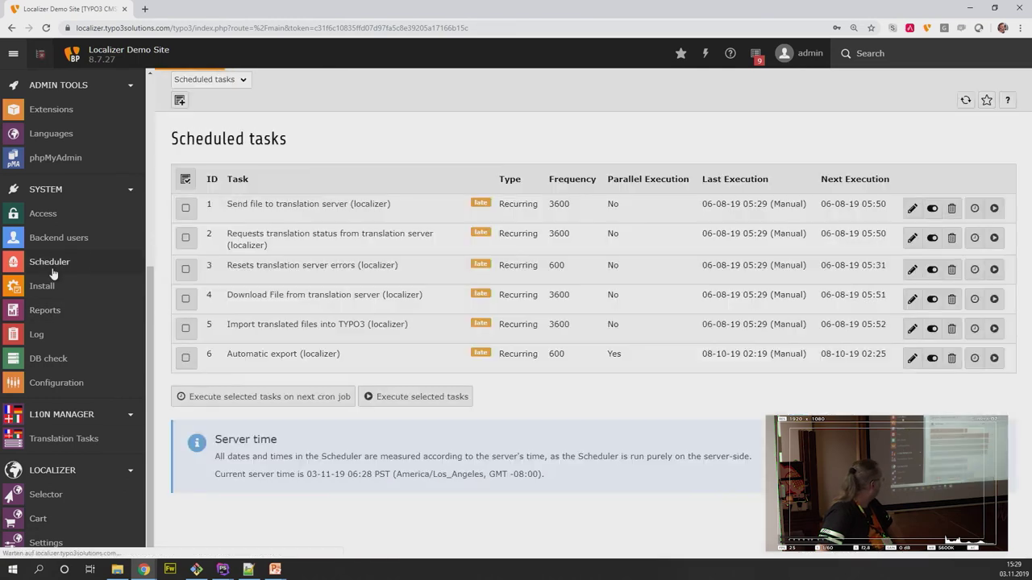